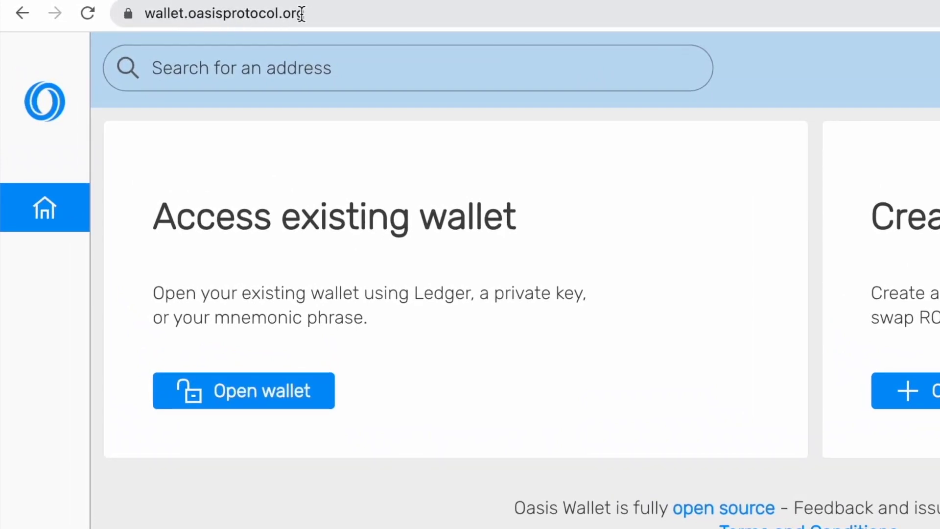
# Highlight the wallet.oasisprotocol.org address, then return focus to the Oasis Wallet home page.
pyautogui.click(340, 13)
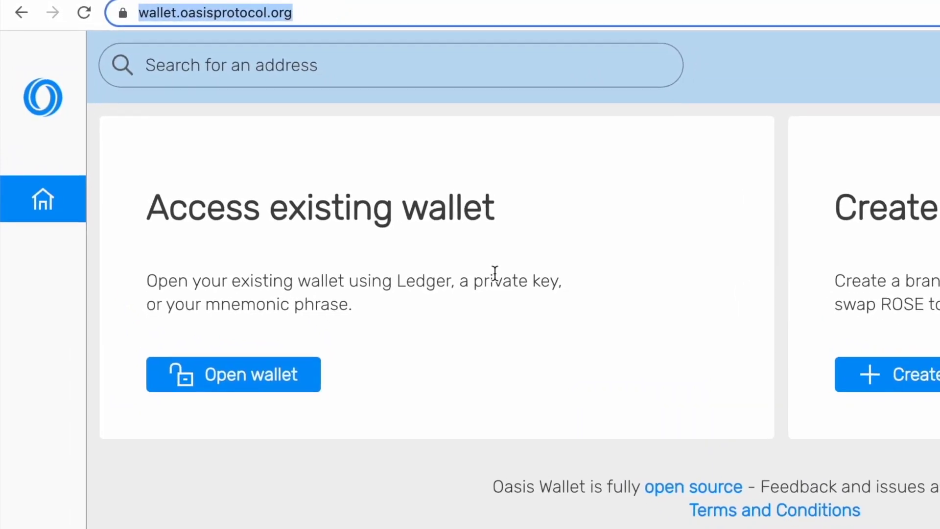
pyautogui.click(517, 286)
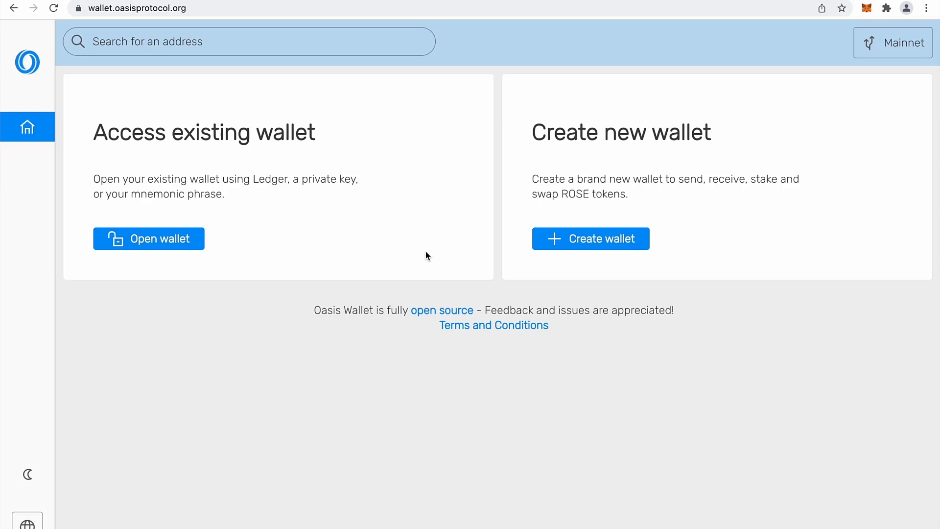
# Generate a new wallet mnemonic, mark the keyphrase as saved, then cancel the keyphrase prompt.
pyautogui.click(147, 239)
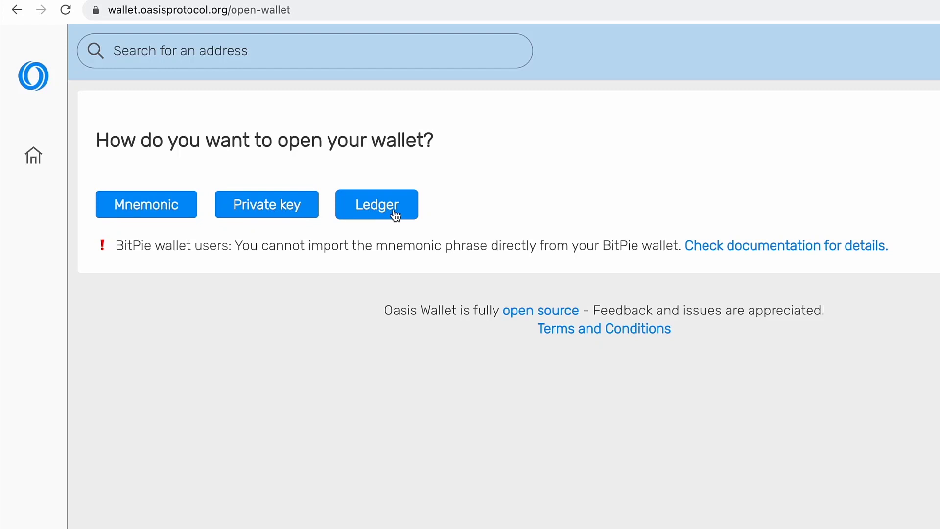
pyautogui.click(35, 71)
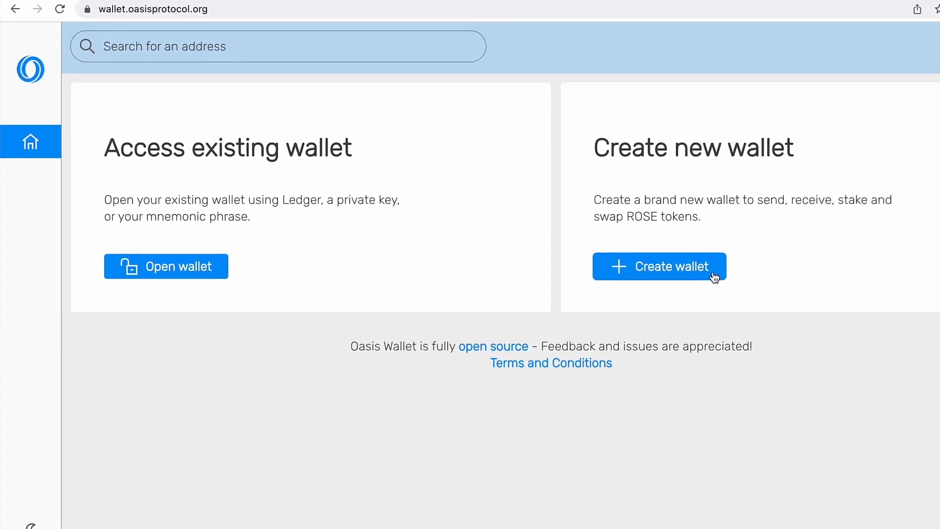
pyautogui.click(722, 277)
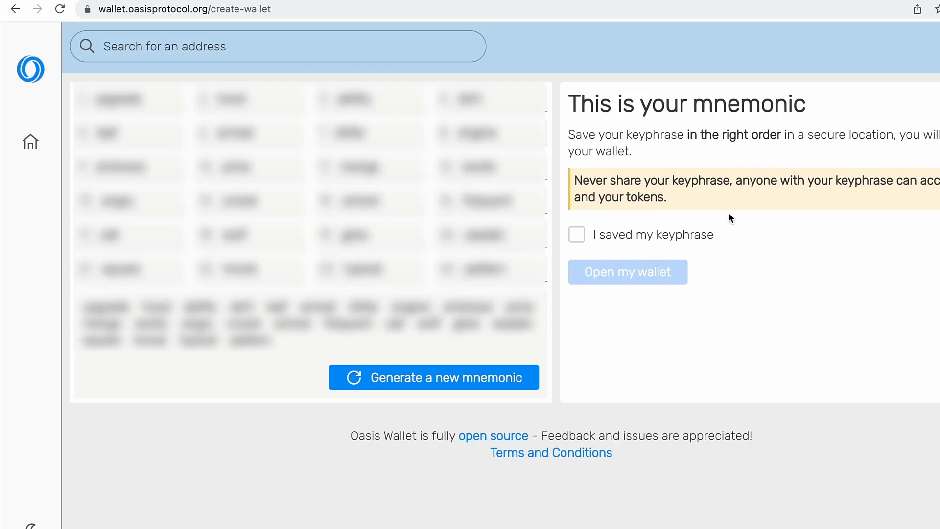
pyautogui.click(577, 236)
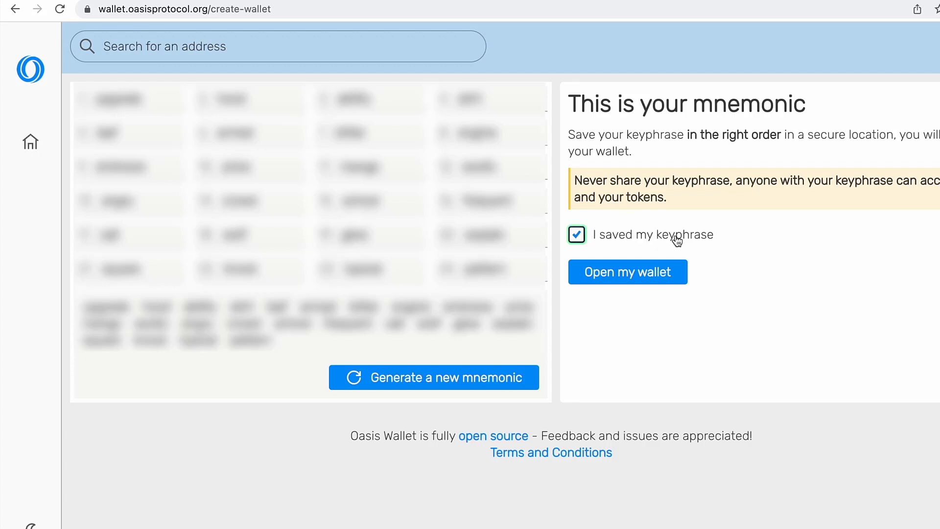
pyautogui.click(635, 274)
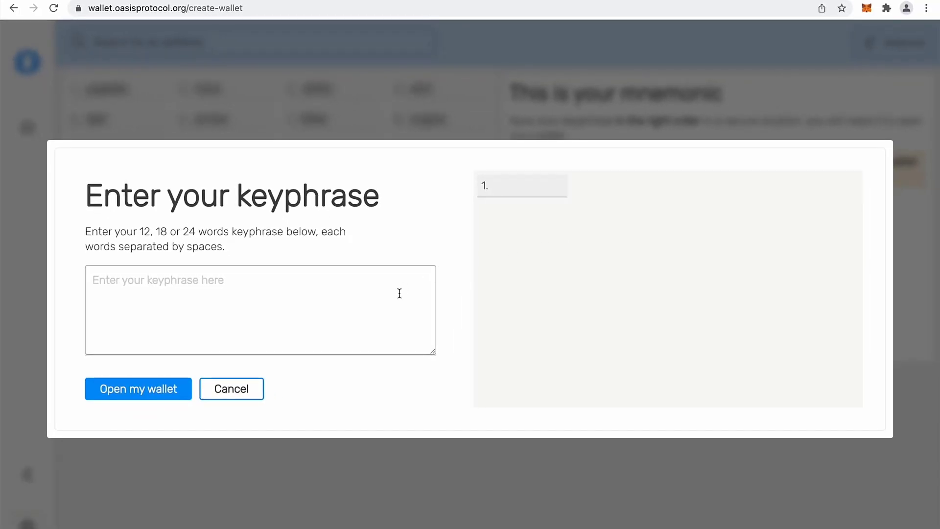
pyautogui.click(245, 394)
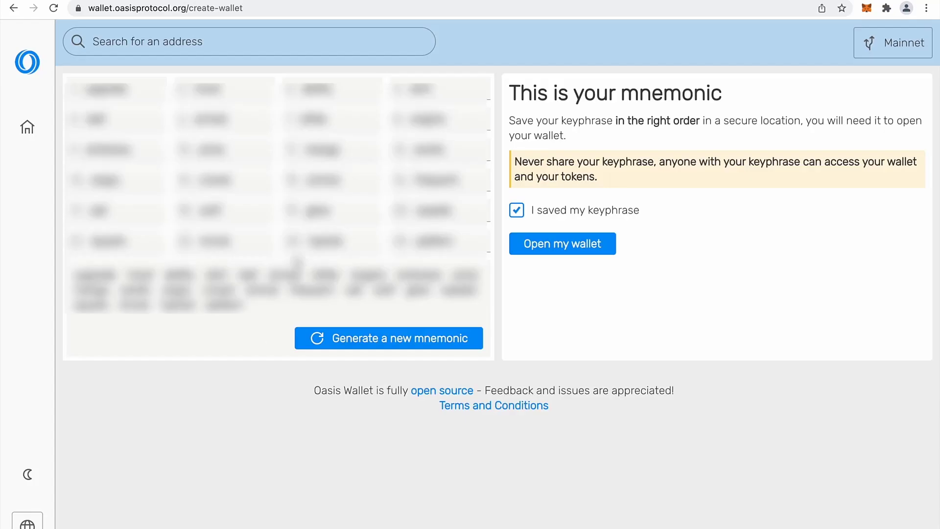
# Open the existing wallet by pasting its 24-word mnemonic keyphrase.
pyautogui.click(27, 62)
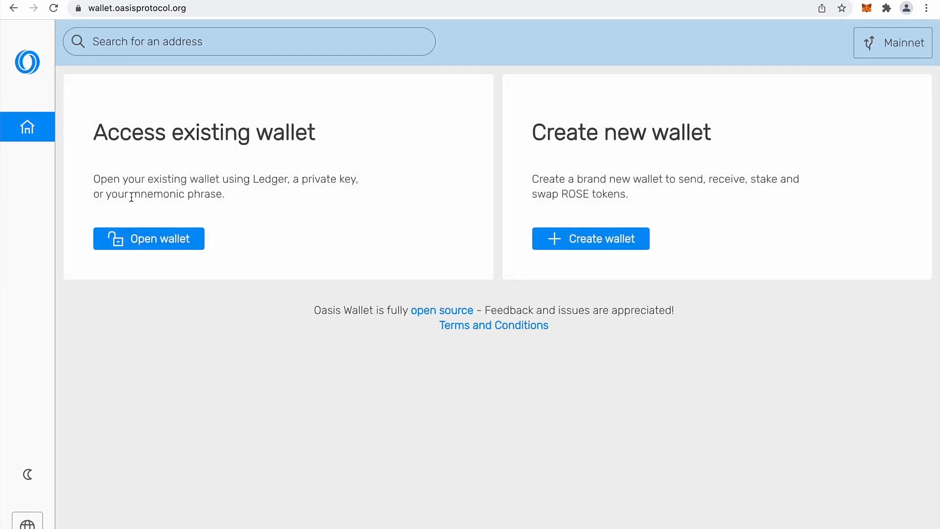
pyautogui.click(144, 241)
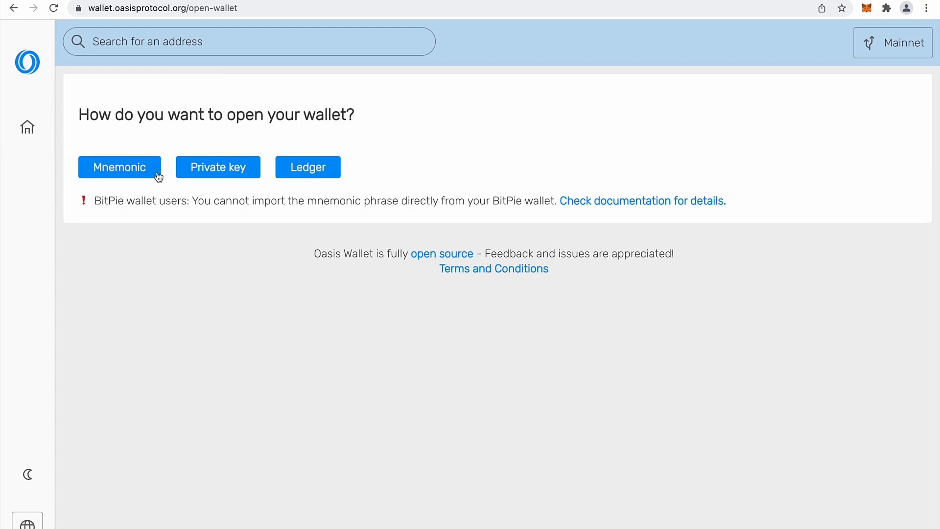
pyautogui.click(152, 168)
pyautogui.click(377, 239)
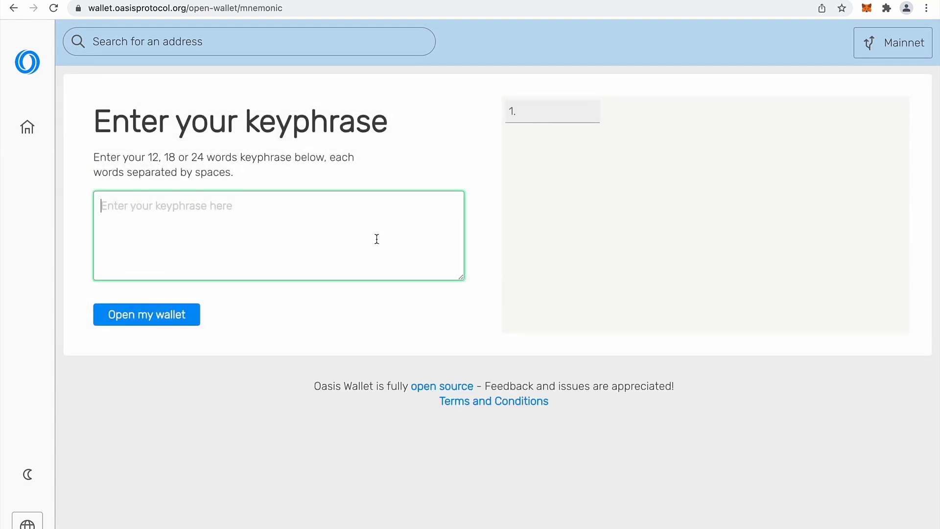
pyautogui.press('super+v')
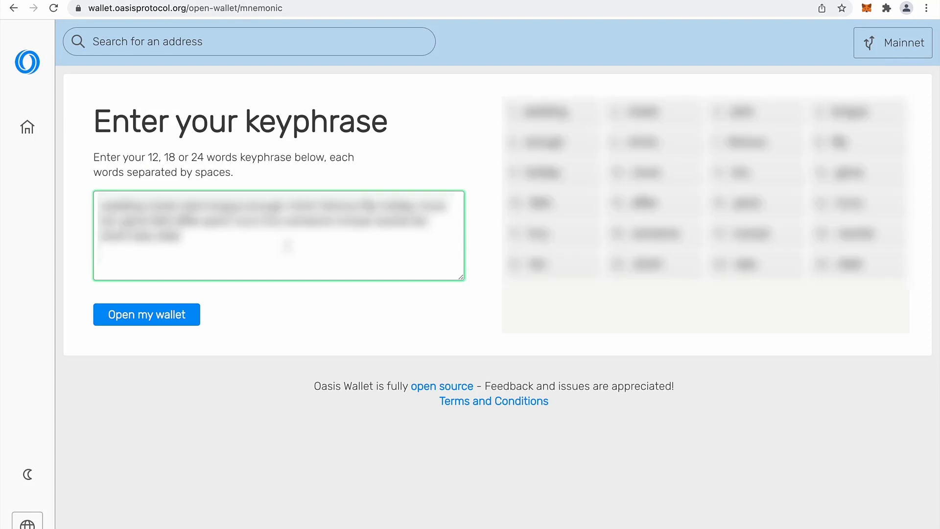
pyautogui.click(184, 315)
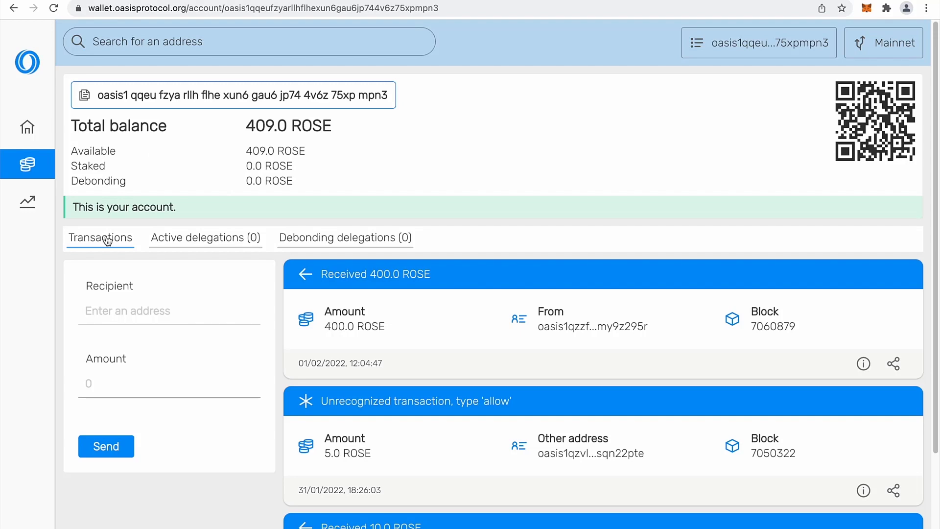
# Review the 409.0 ROSE account's active delegations, debonding delegations and transactions.
pyautogui.scroll(-2, 398, 325)
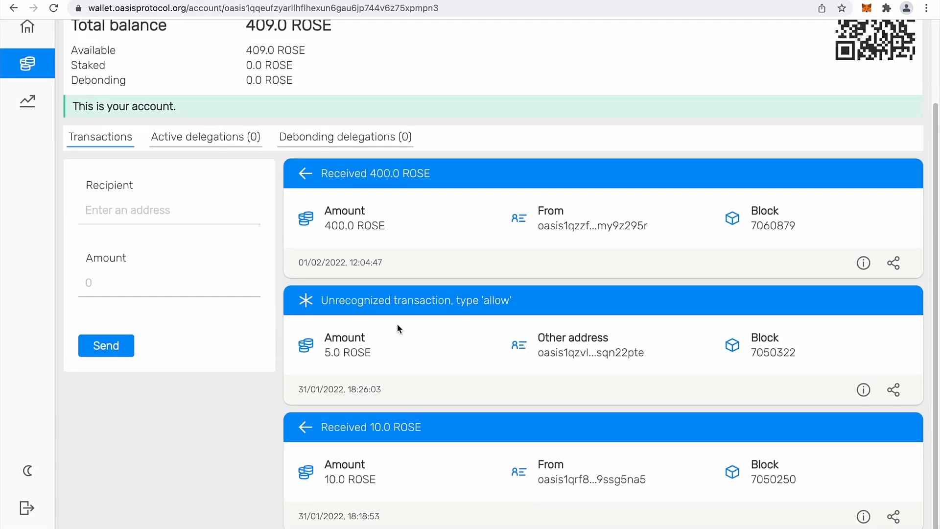
pyautogui.scroll(2, 397, 328)
pyautogui.click(229, 244)
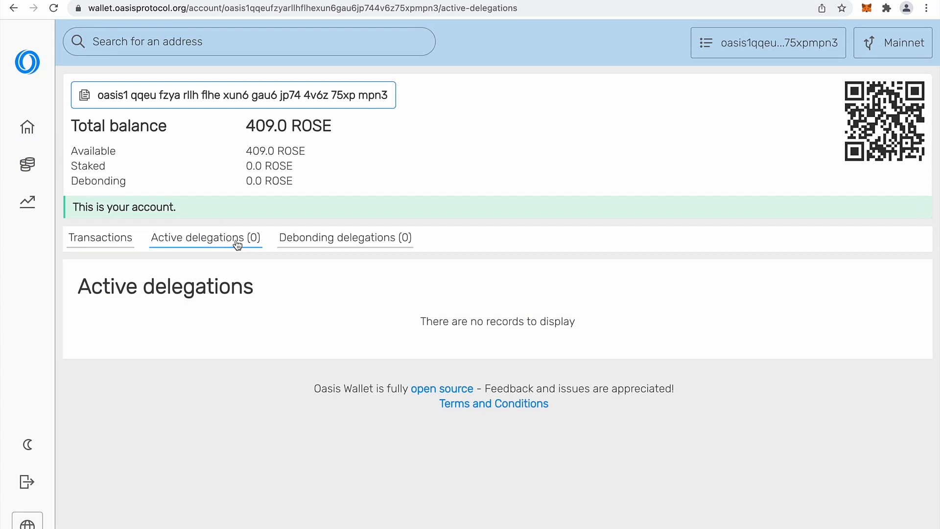
pyautogui.click(337, 238)
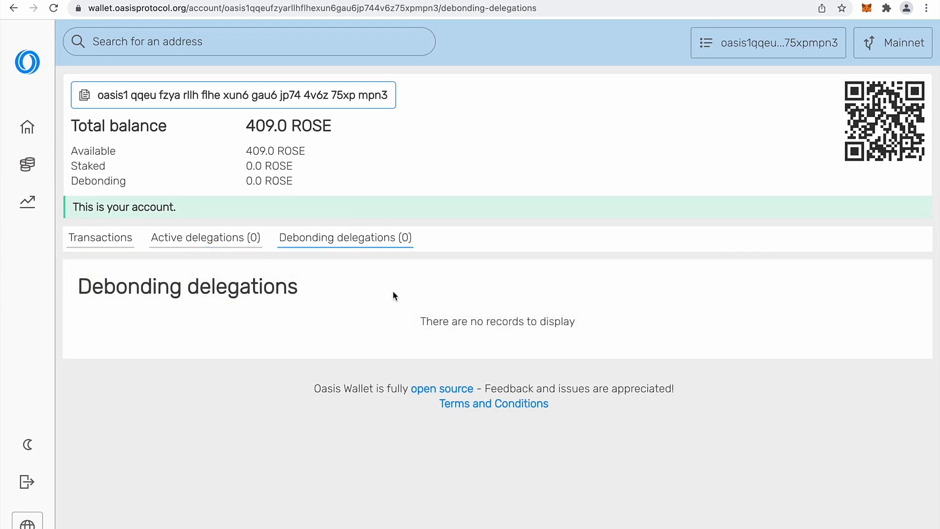
pyautogui.click(100, 239)
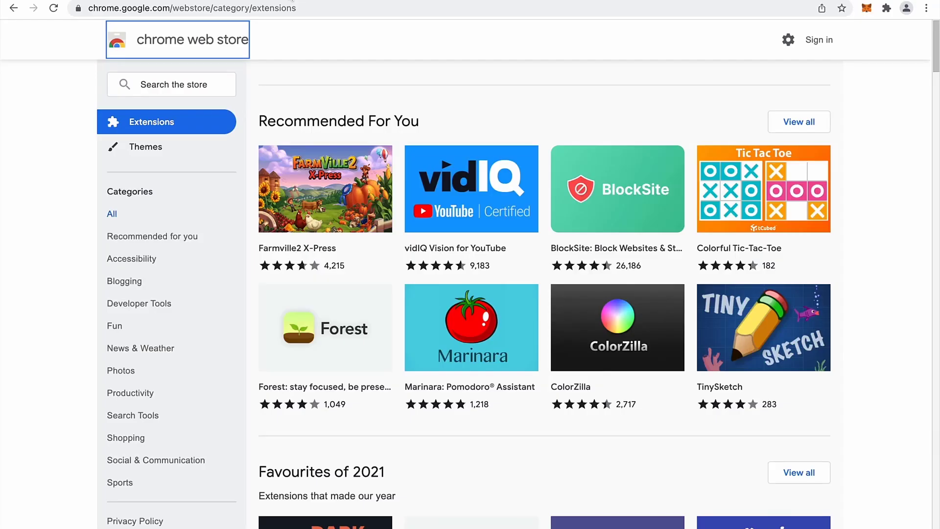
# Search the Chrome Web Store for 'oasis wallet' and add the Oasis Wallet extension.
pyautogui.click(182, 86)
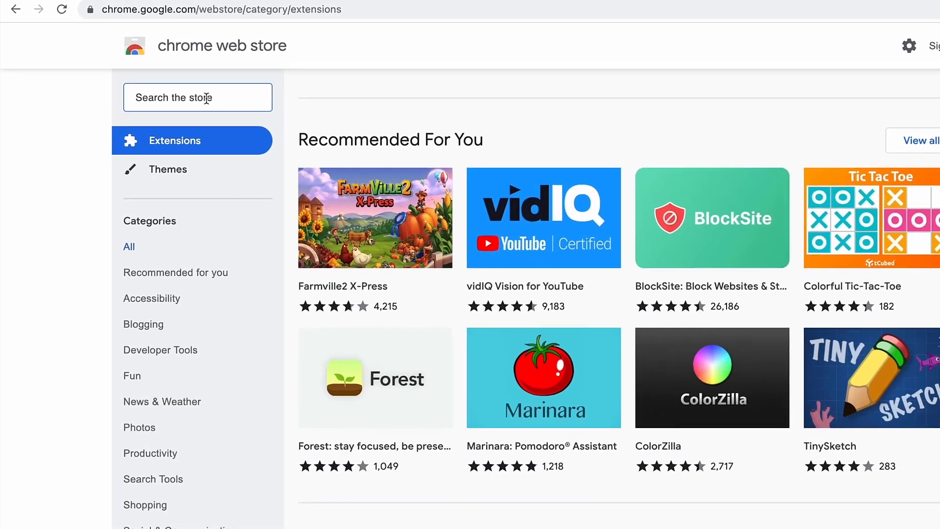
pyautogui.write('oasis wallet')
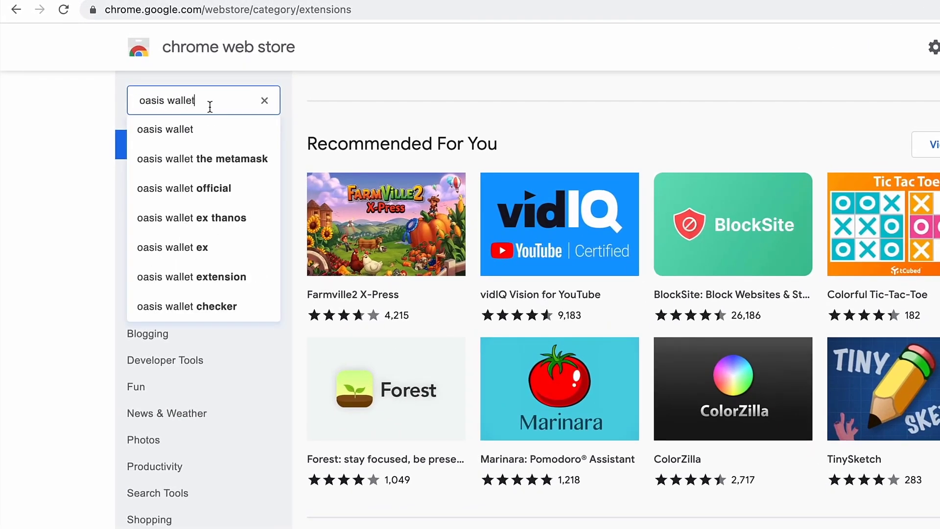
pyautogui.click(189, 129)
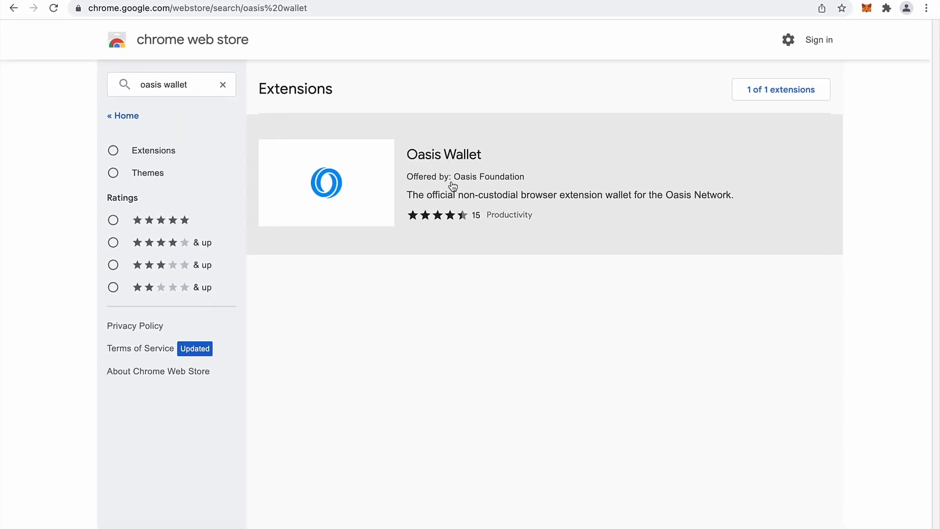
pyautogui.click(371, 179)
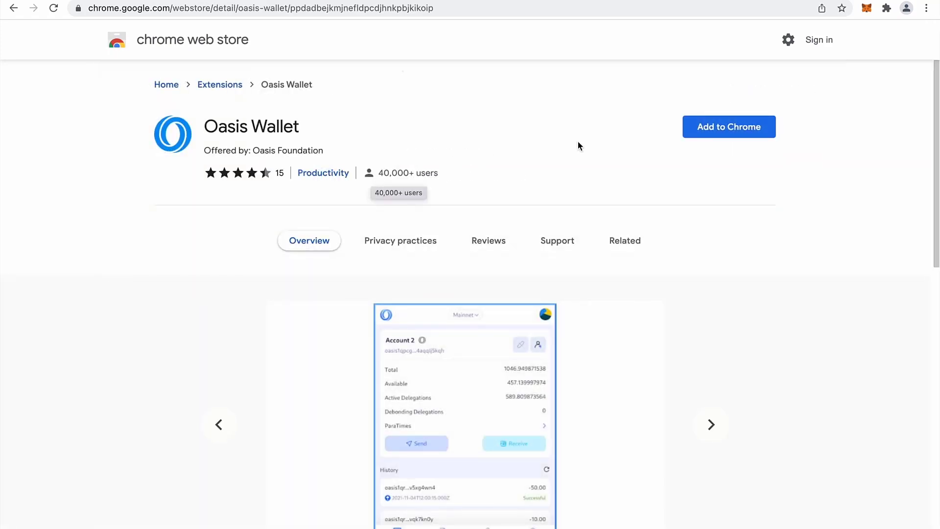
pyautogui.click(727, 126)
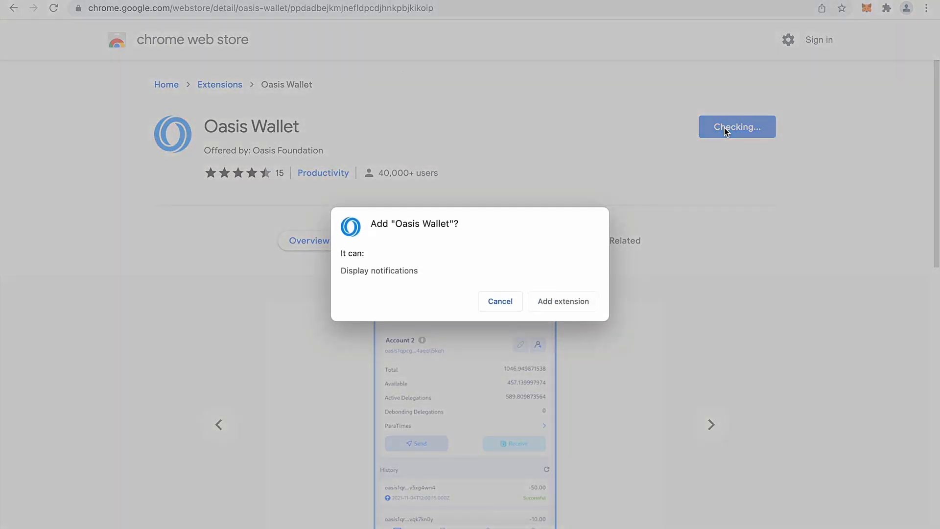
pyautogui.click(559, 296)
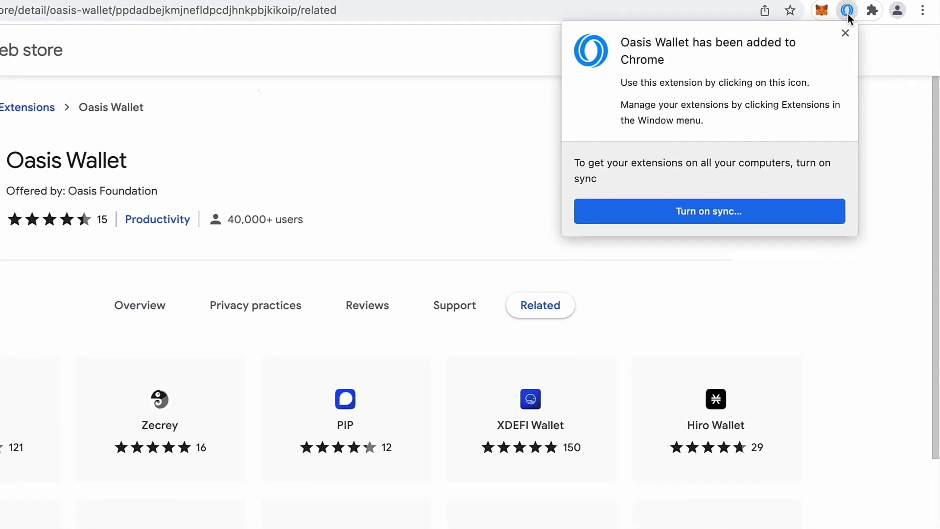
pyautogui.click(846, 33)
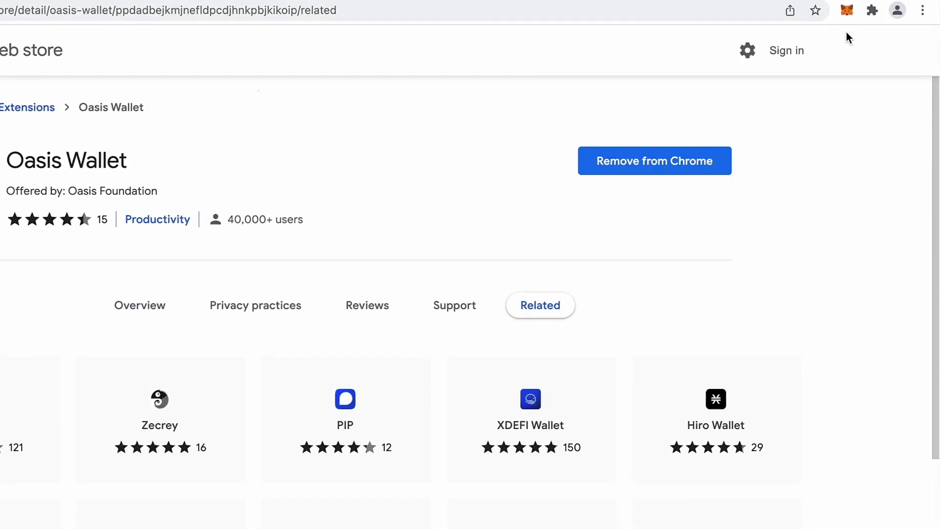
# Pin Oasis Wallet to the Chrome toolbar from the extensions list.
pyautogui.click(873, 11)
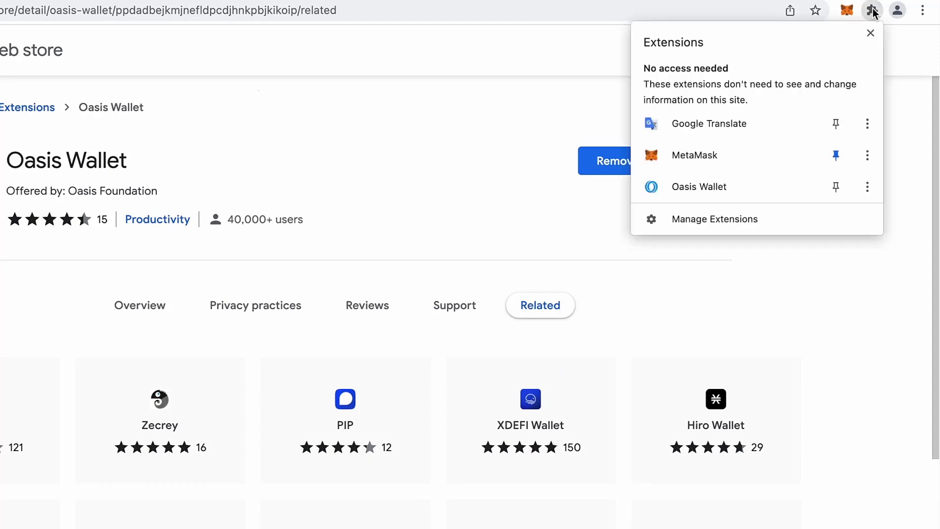
pyautogui.click(836, 188)
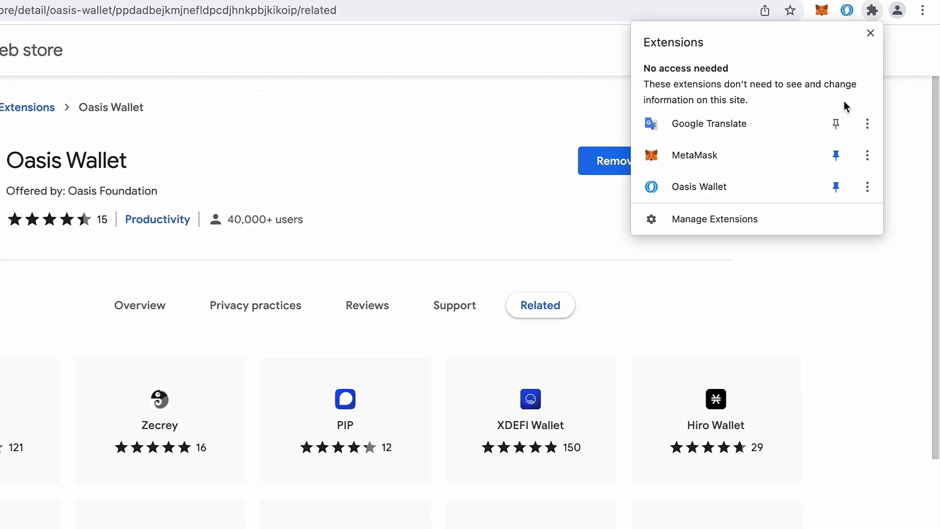
pyautogui.click(869, 32)
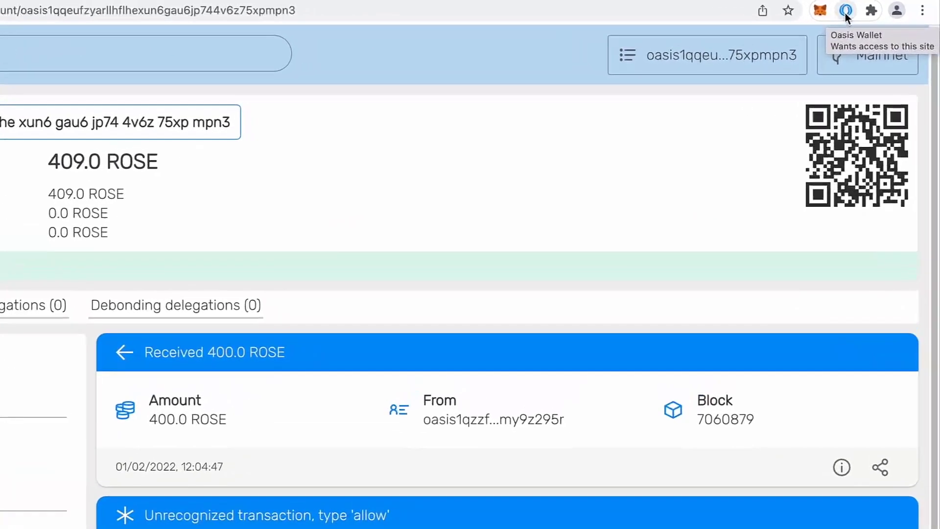
# Launch the Oasis Wallet extension from the toolbar and choose to restore an existing wallet.
pyautogui.click(845, 11)
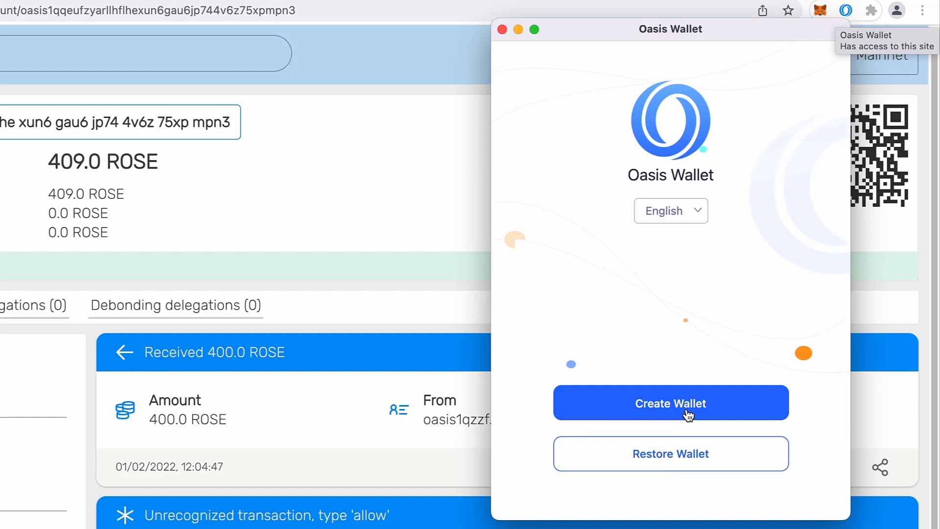
pyautogui.click(672, 461)
# Enter the same security password in both fields and tick the password-loss acknowledgement.
pyautogui.click(650, 179)
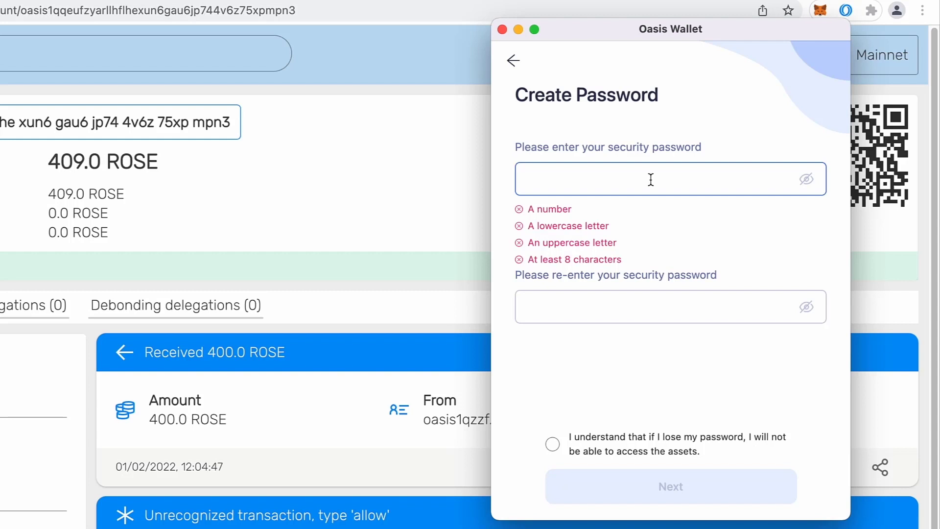
pyautogui.write('•••••••••')
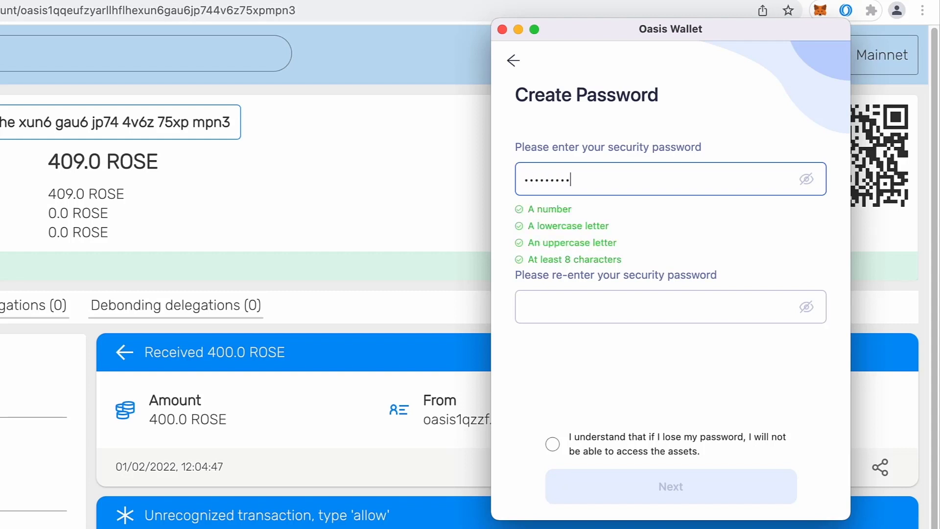
pyautogui.write('•')
pyautogui.press('Tab')
pyautogui.write('•')
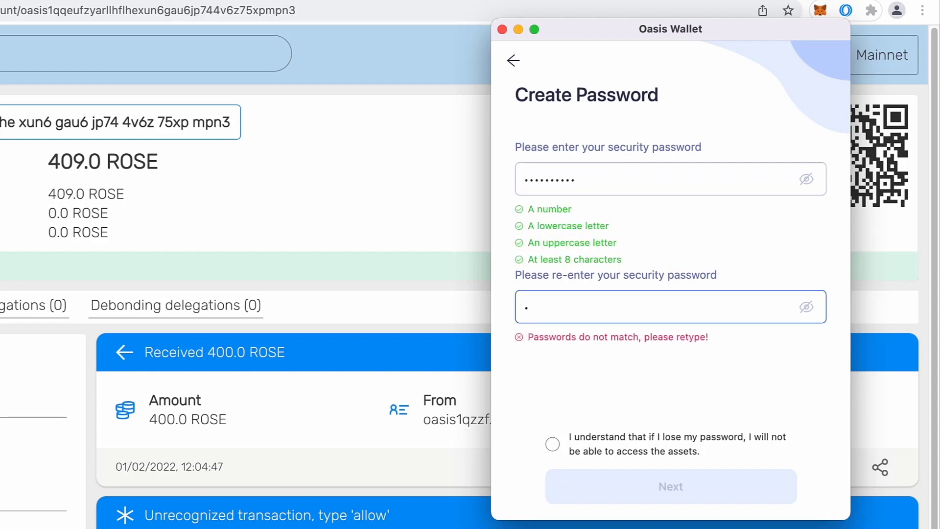
pyautogui.write('•••••••••')
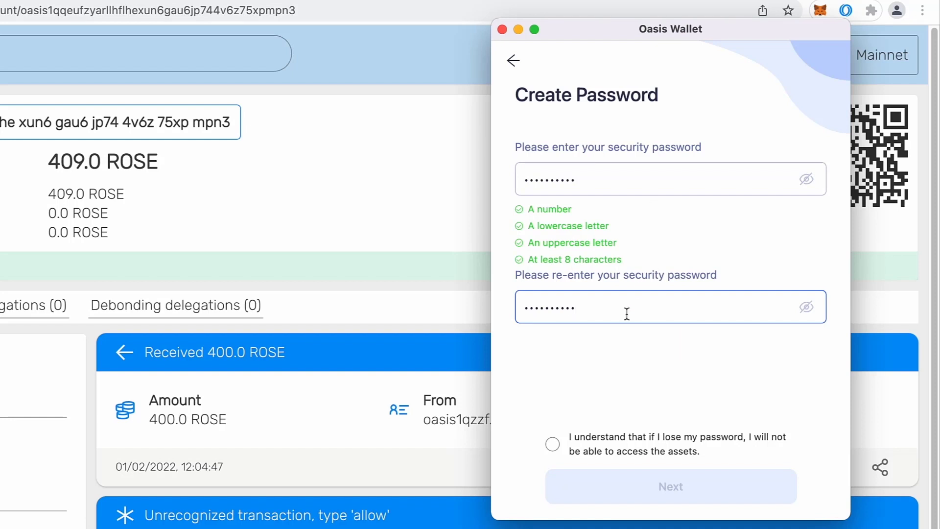
pyautogui.click(554, 445)
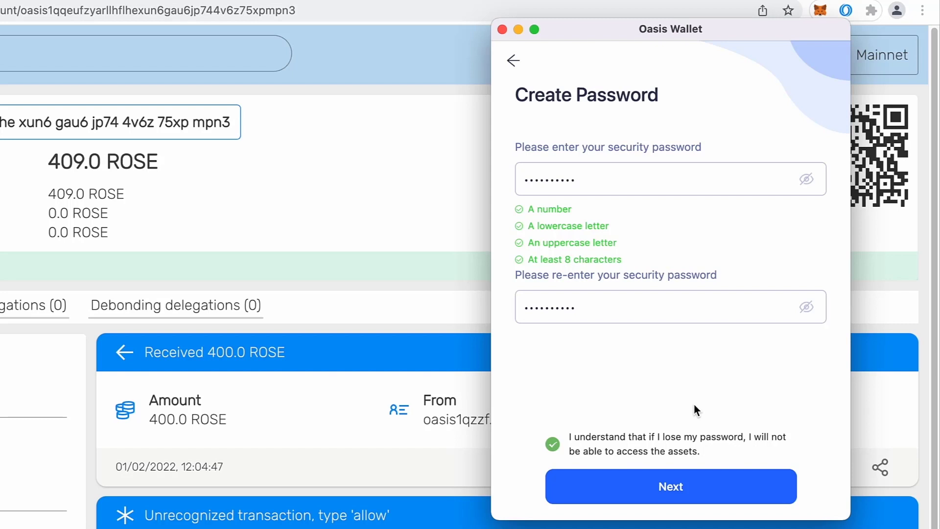
# Paste the seed phrase into Restore Wallet, confirm, and open Account 1 holding 409 ROSE.
pyautogui.click(674, 496)
pyautogui.click(662, 203)
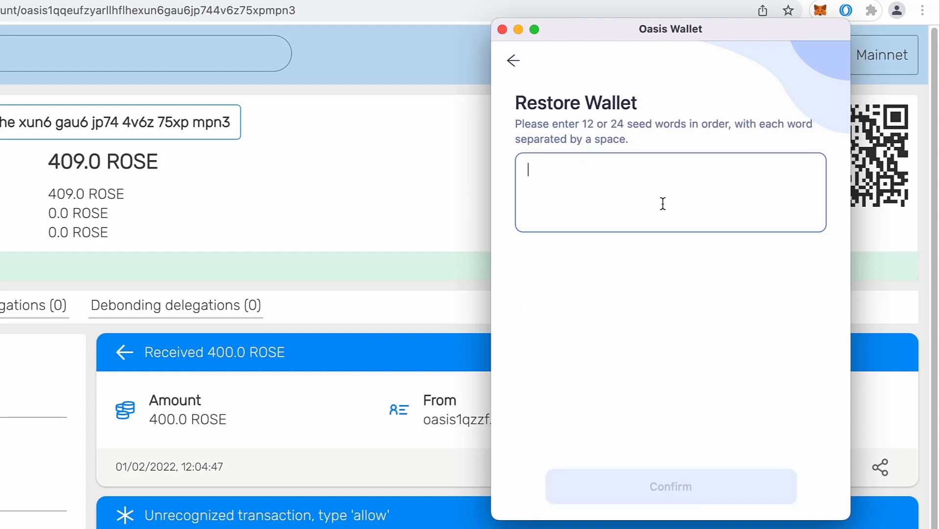
pyautogui.press('super+v')
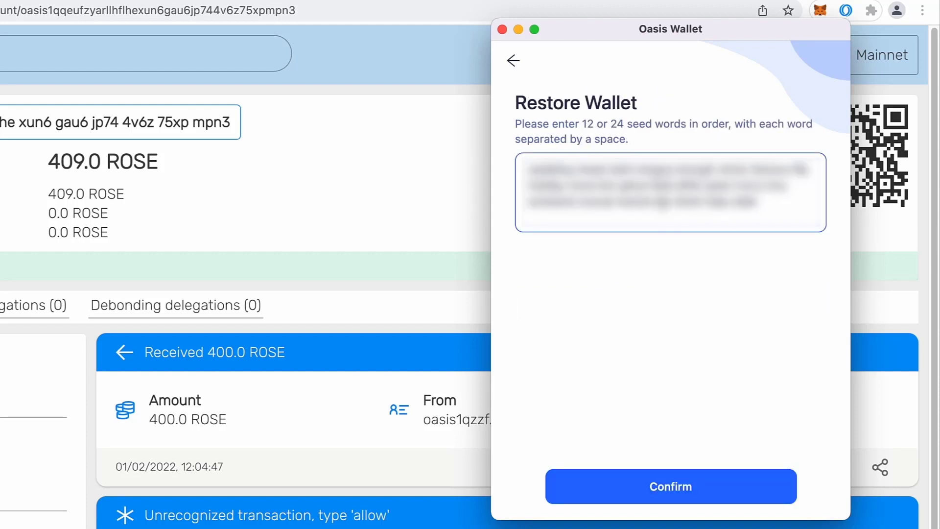
pyautogui.click(668, 495)
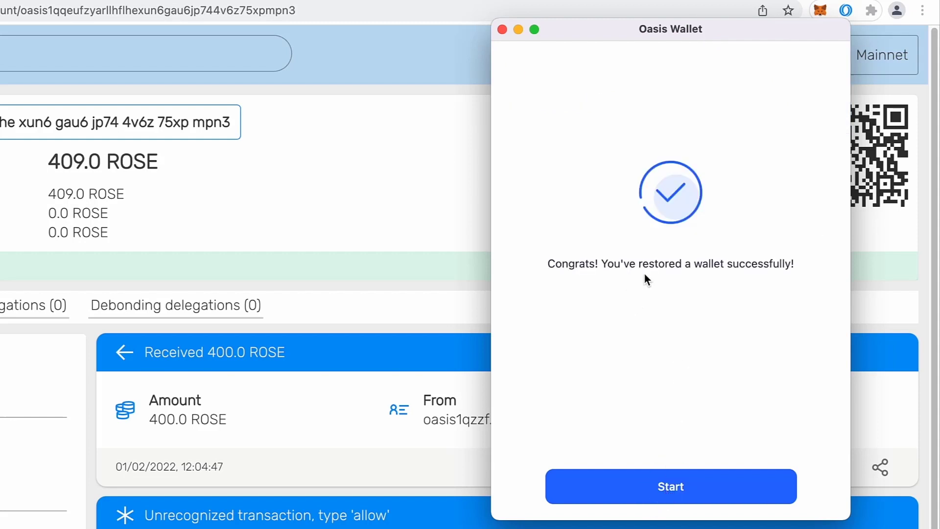
pyautogui.click(667, 486)
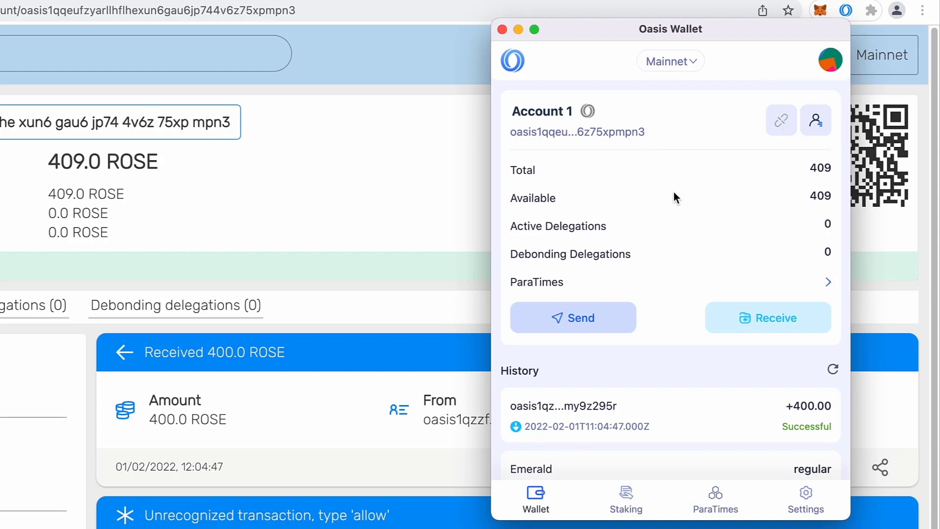
# Rename Account 1 to 'Oasis DEMO' in Account Management and return to the account list.
pyautogui.click(830, 62)
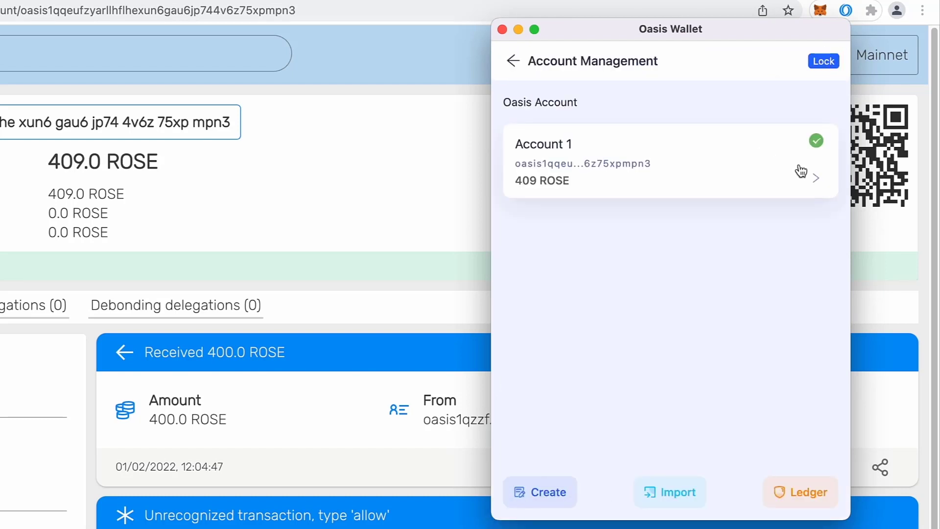
pyautogui.click(814, 178)
pyautogui.click(607, 210)
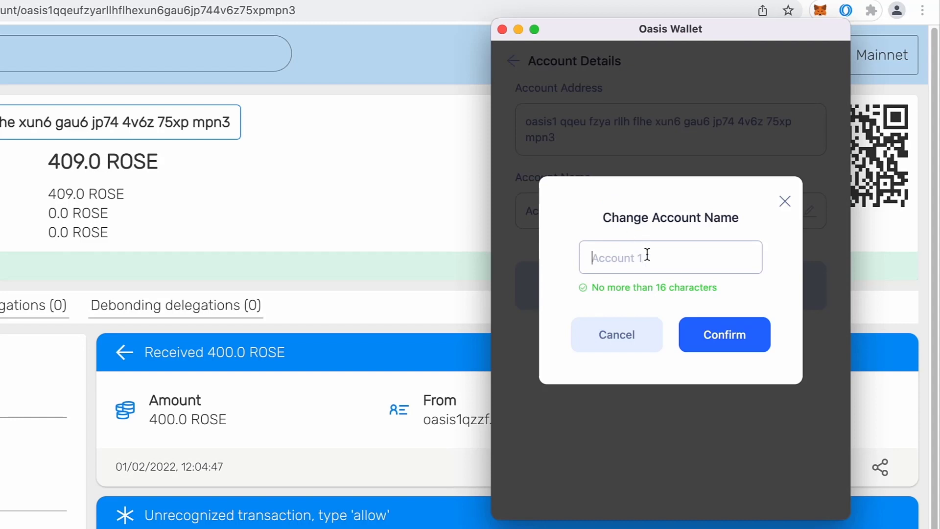
pyautogui.write('Oasis DEMO')
pyautogui.click(724, 335)
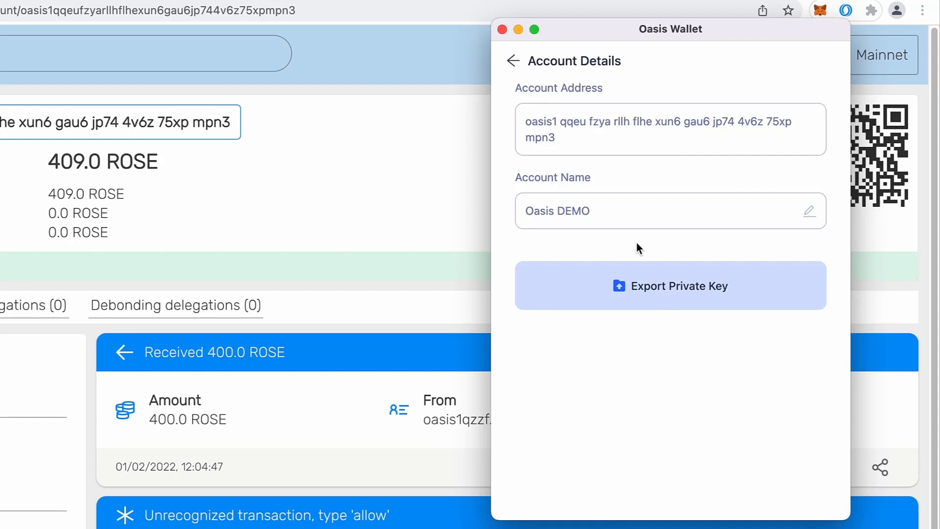
pyautogui.click(513, 61)
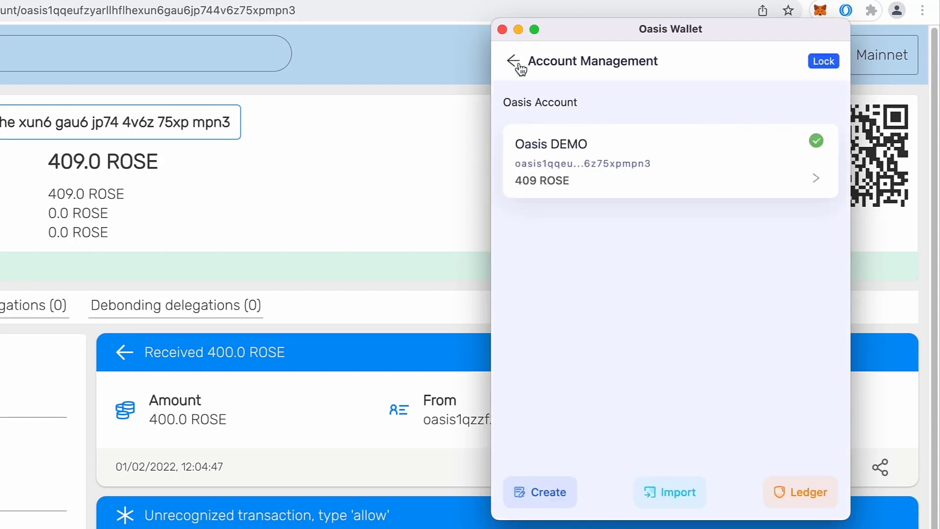
# Open Staking, toggle debonding and active delegations, then scroll through the Validators list.
pyautogui.click(846, 10)
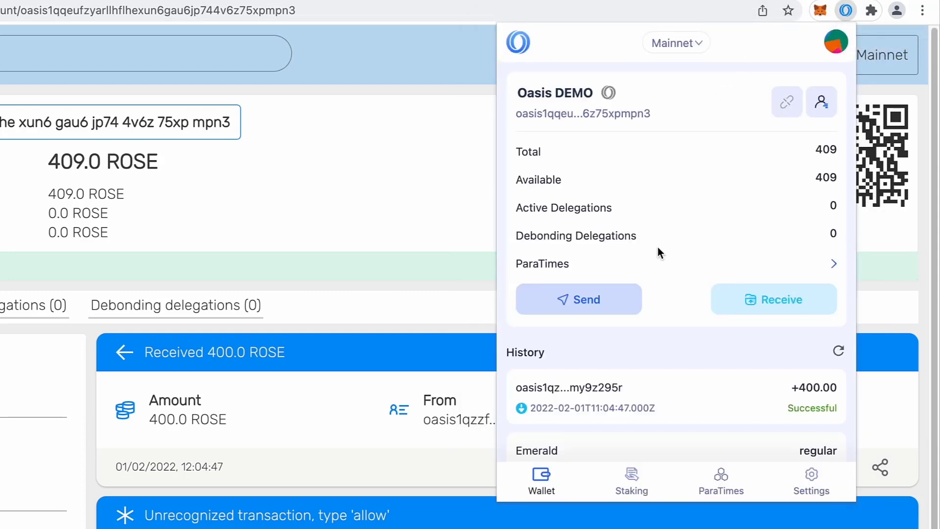
pyautogui.click(631, 482)
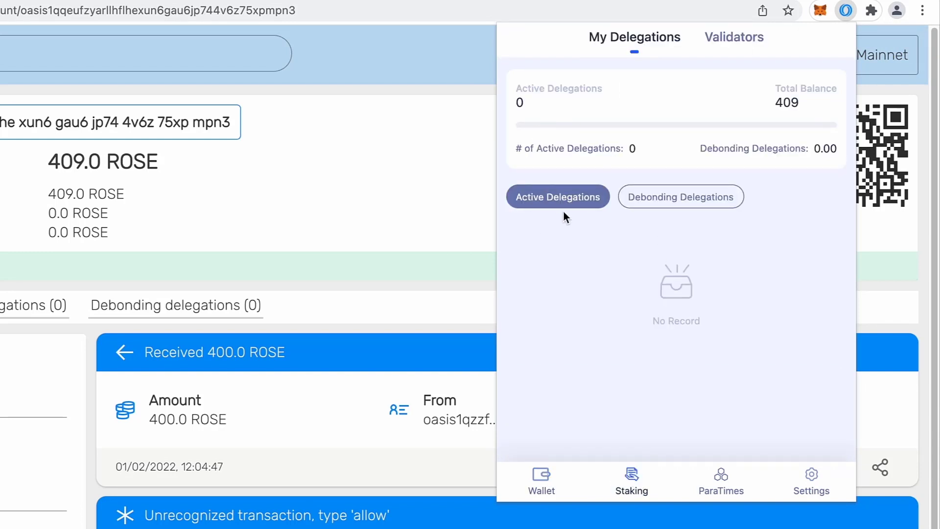
pyautogui.click(668, 206)
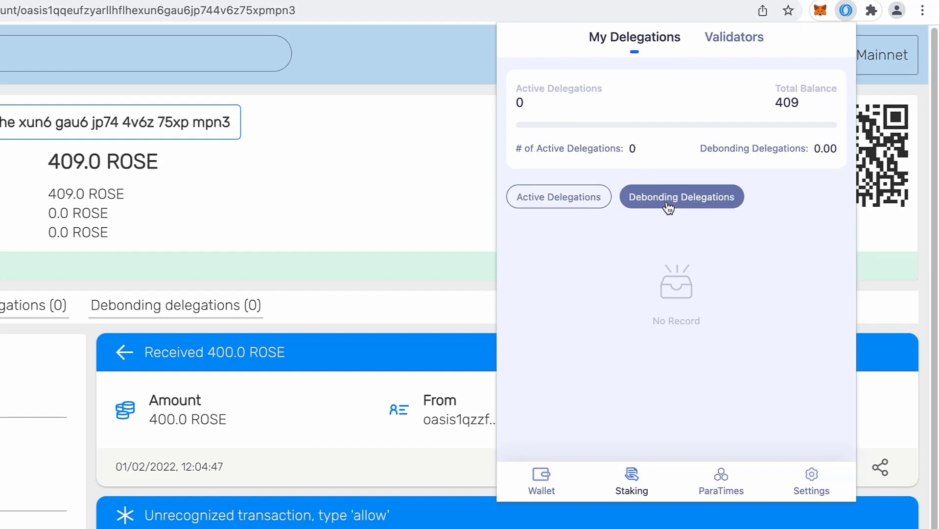
pyautogui.click(591, 193)
pyautogui.click(733, 44)
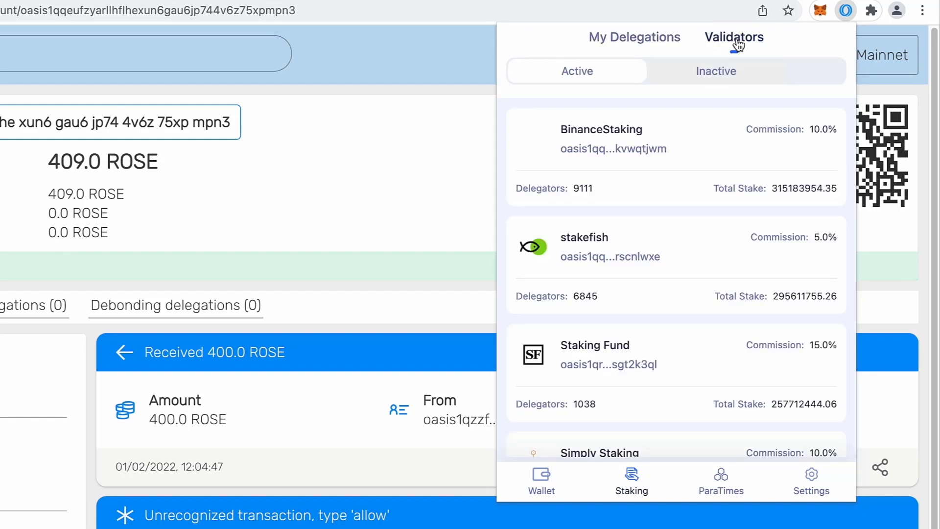
pyautogui.scroll(-20, 633, 206)
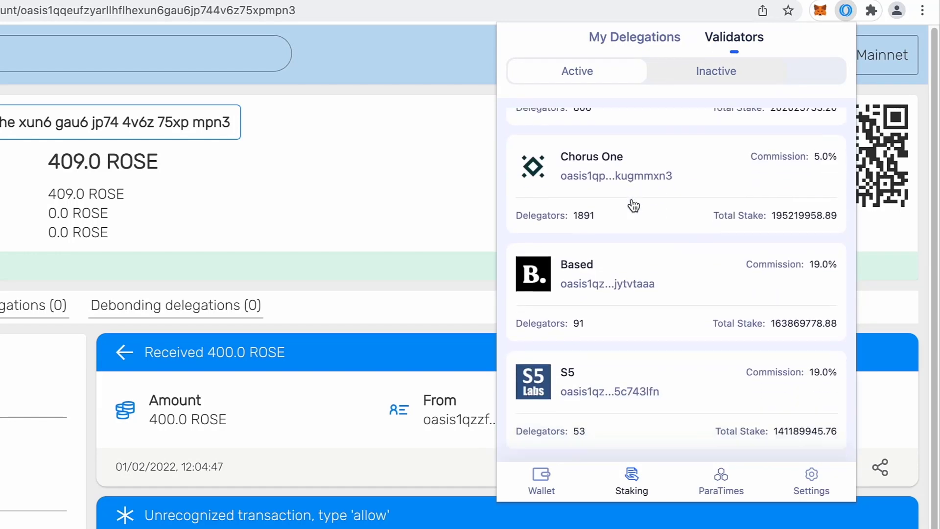
pyautogui.scroll(-10, 634, 205)
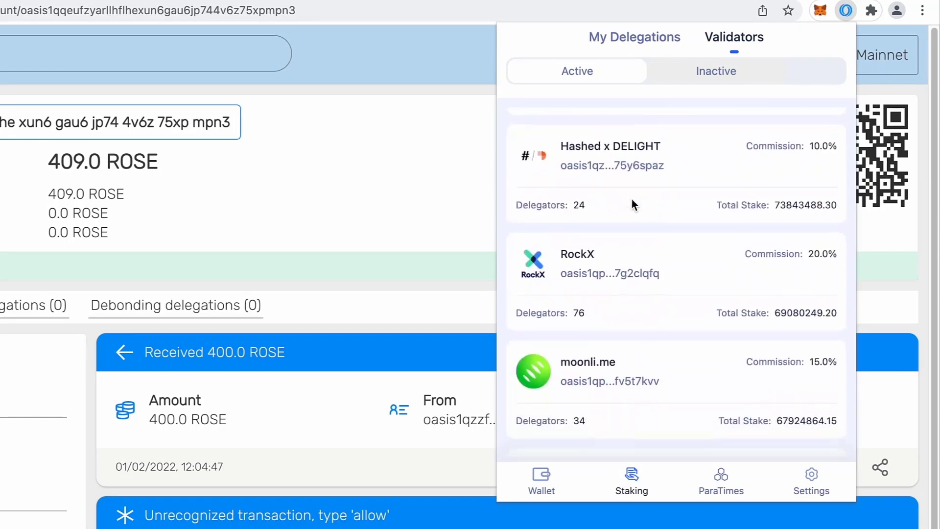
pyautogui.scroll(20, 633, 205)
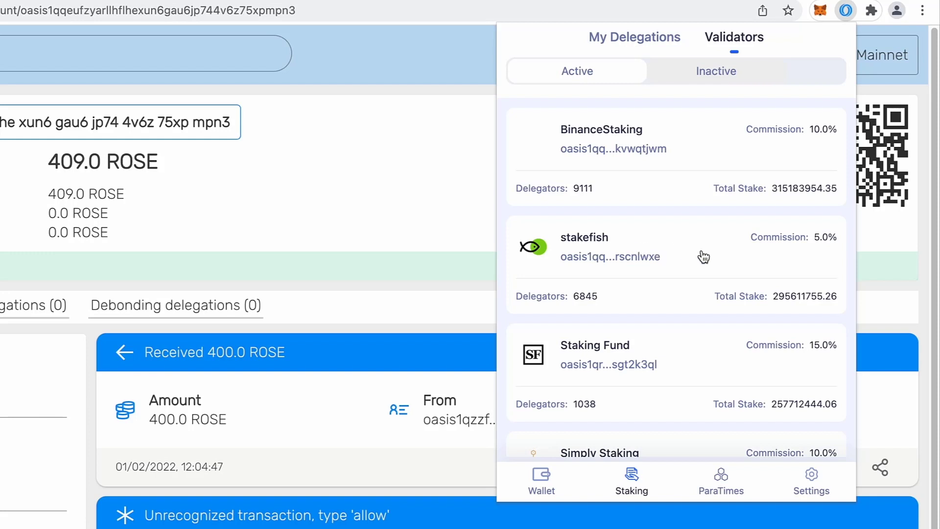
# Delegate 100 ROSE to the stakefish validator and confirm the transaction.
pyautogui.click(703, 257)
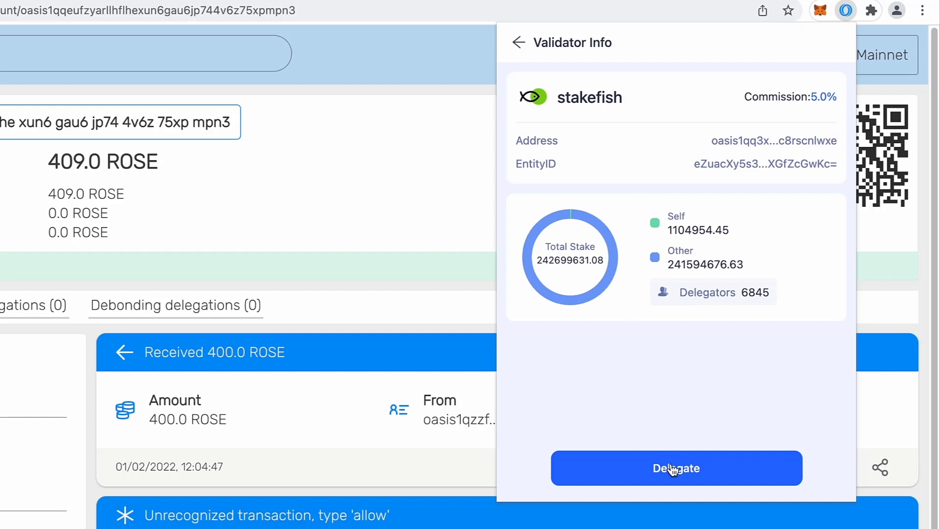
pyautogui.click(715, 470)
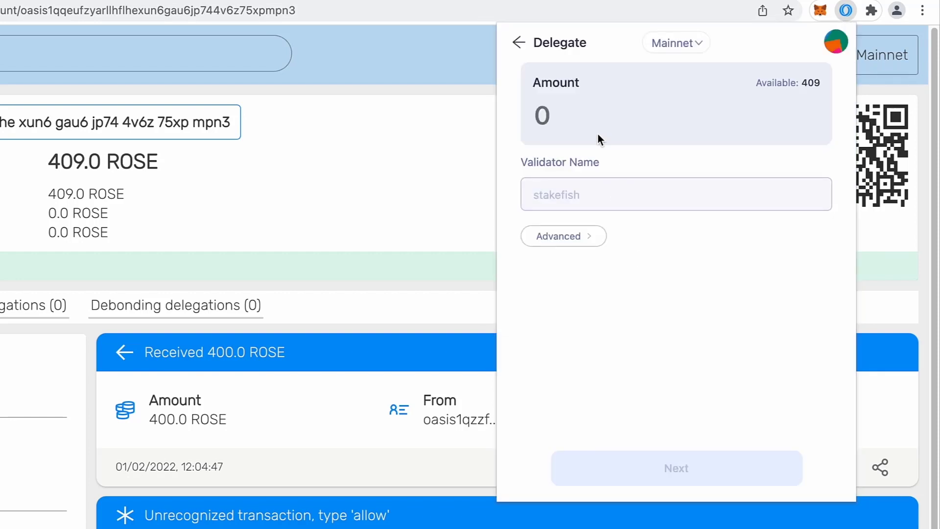
pyautogui.click(594, 130)
pyautogui.write('100')
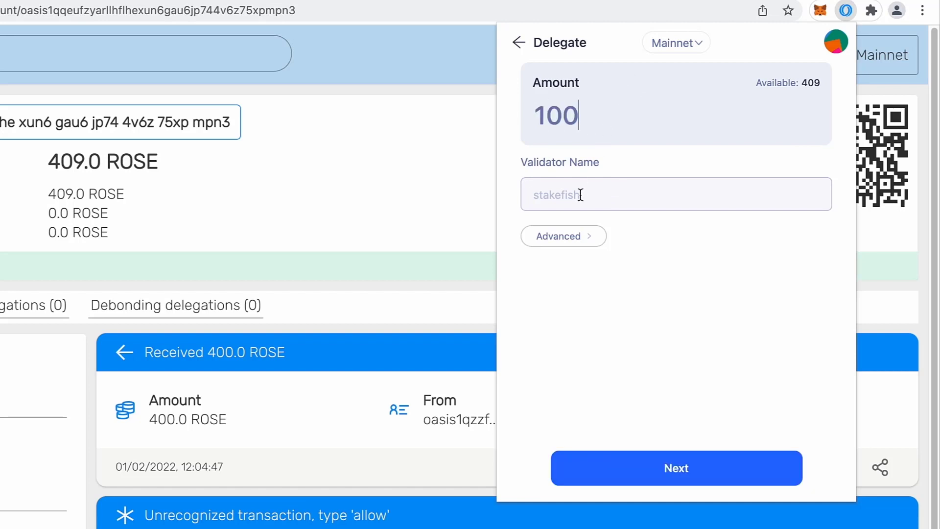
pyautogui.click(659, 462)
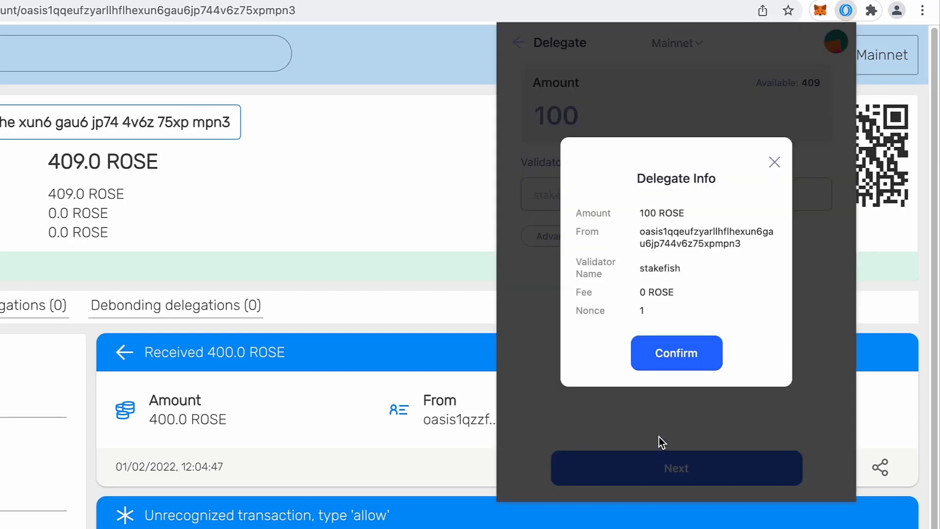
pyautogui.click(684, 357)
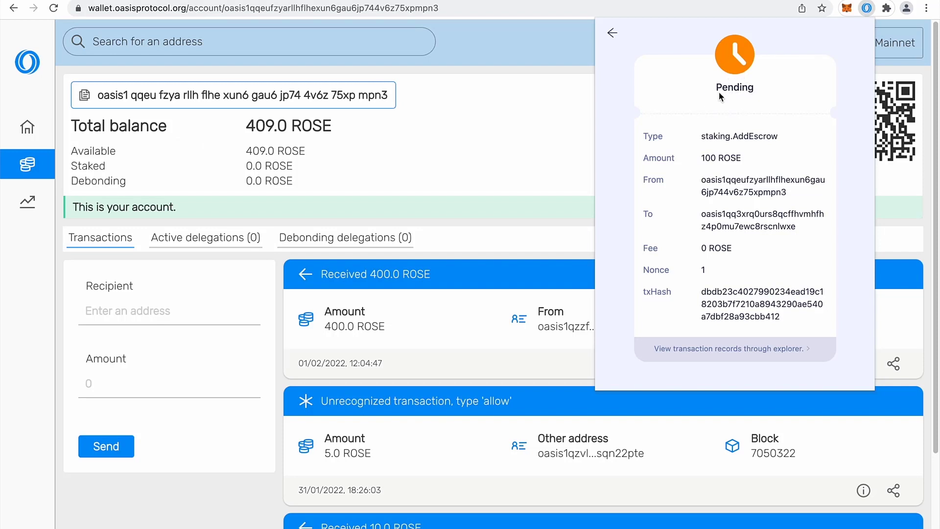
# Reload the account page, check the 409.0 ROSE total and 100.0 staked, and list active delegations.
pyautogui.click(54, 8)
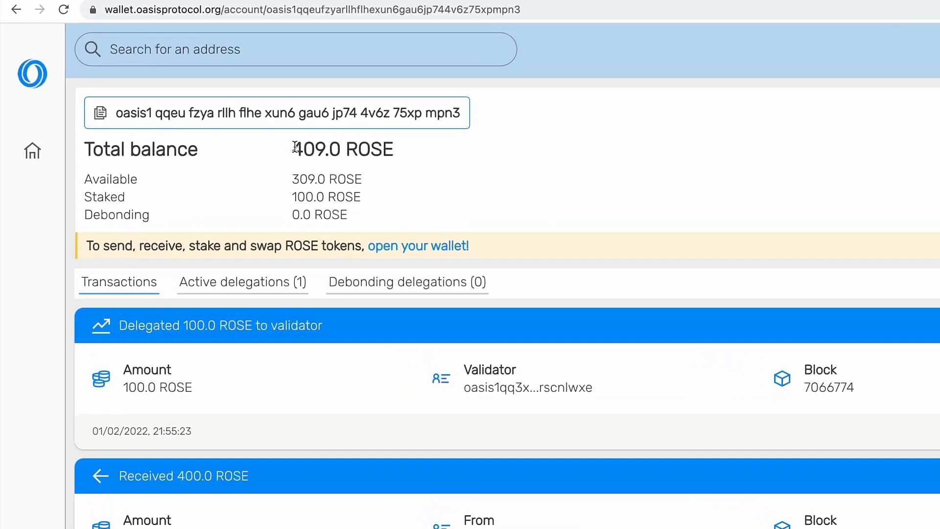
pyautogui.moveTo(294, 147); pyautogui.dragTo(342, 148)
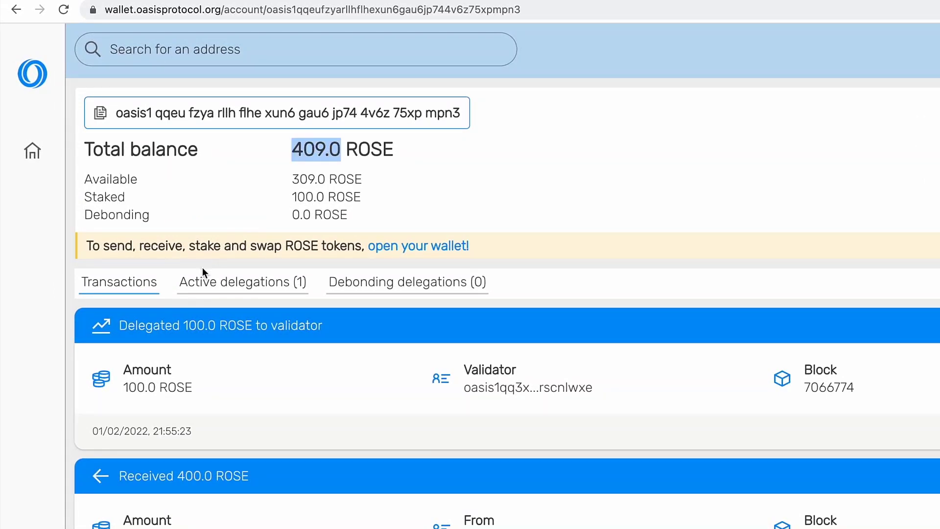
pyautogui.moveTo(97, 197); pyautogui.dragTo(329, 203)
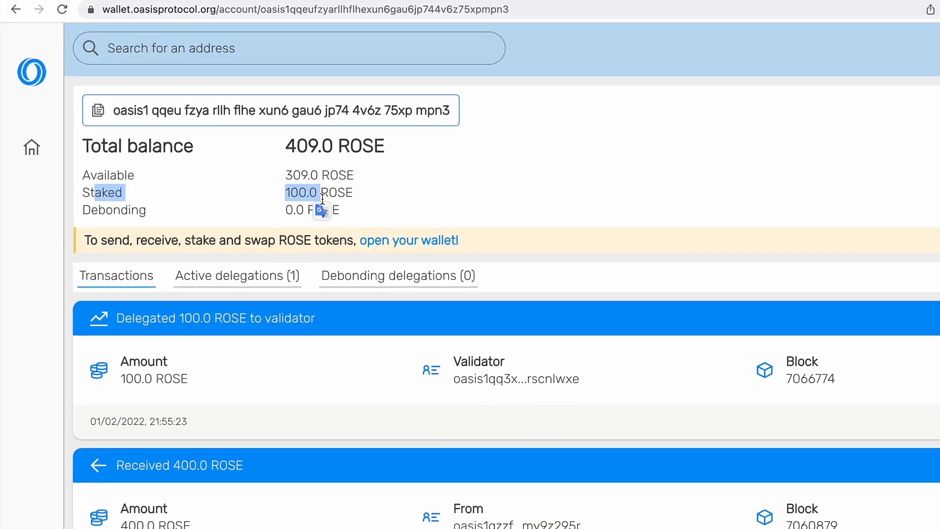
pyautogui.click(234, 279)
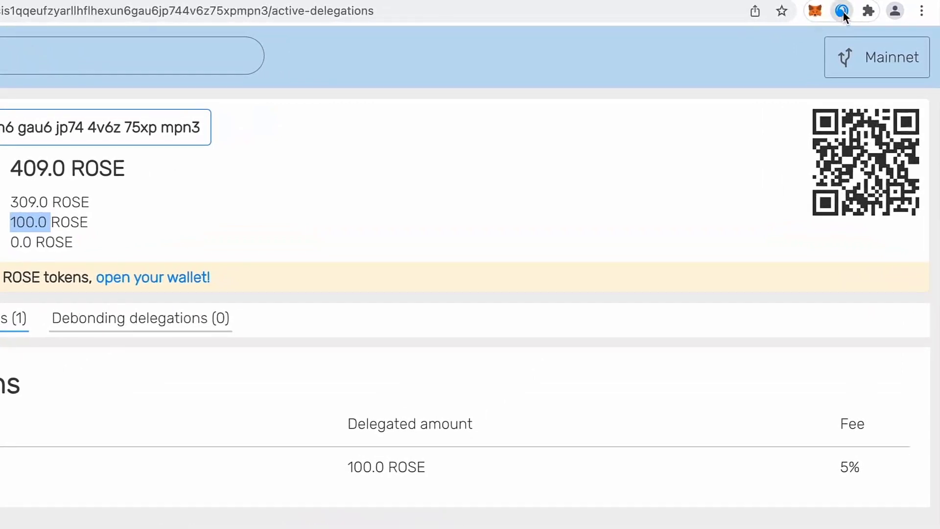
# In the extension, review the debonding and active staking delegations, then return to the Wallet view.
pyautogui.click(863, 9)
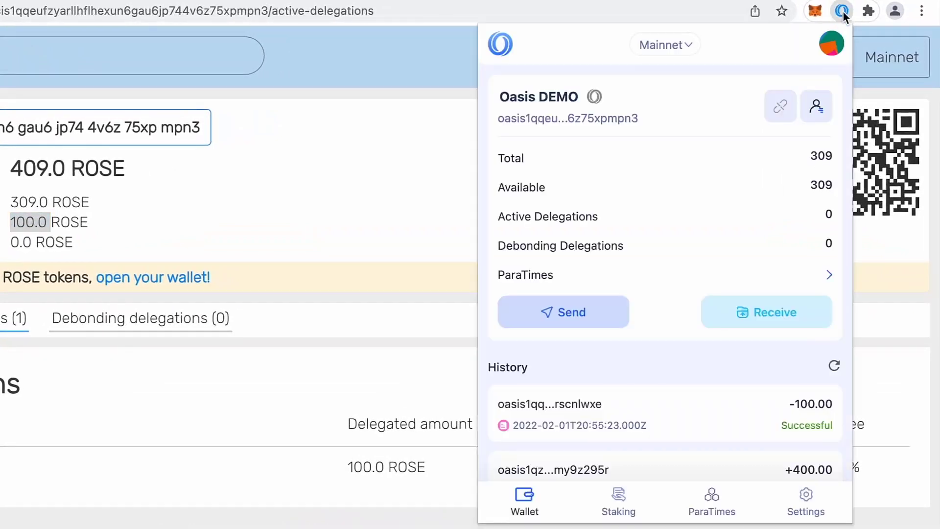
pyautogui.click(624, 498)
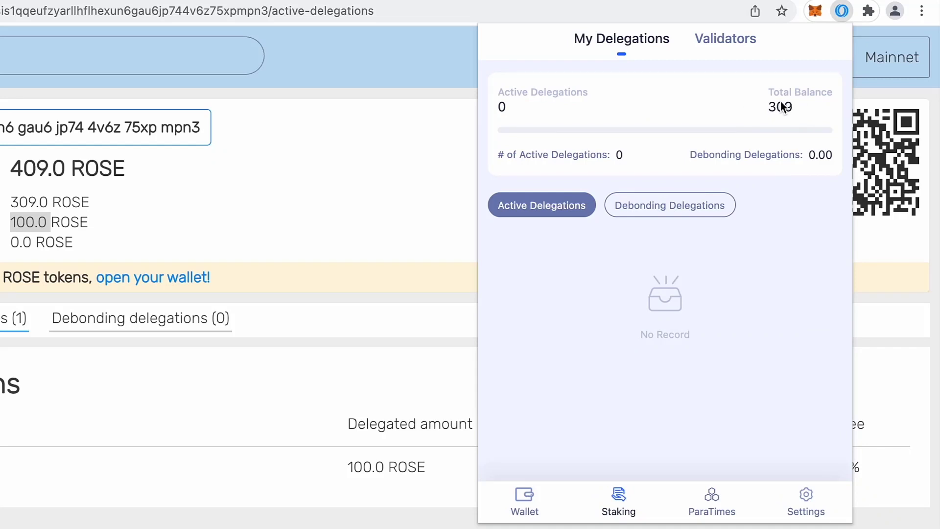
pyautogui.click(670, 206)
pyautogui.click(551, 214)
pyautogui.click(524, 502)
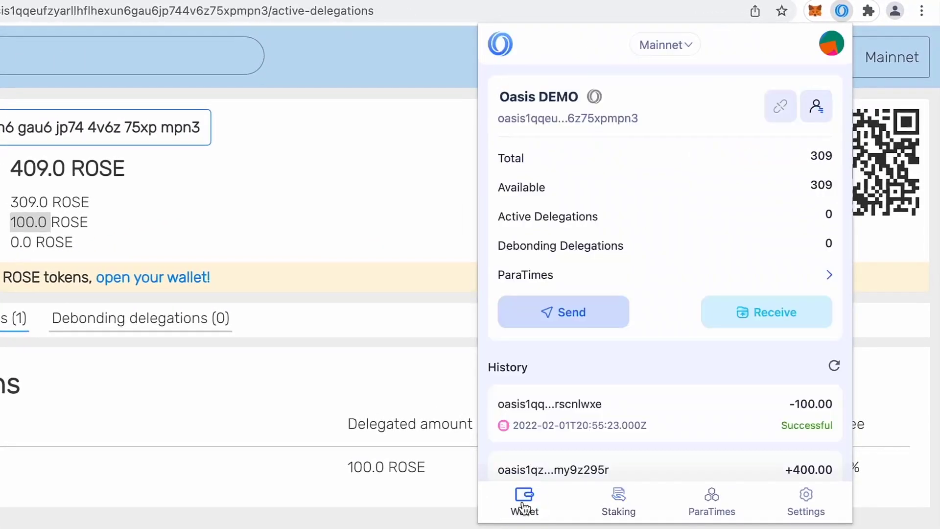
# Check the ParaTimes page, then start importing a new account from Account Management.
pyautogui.click(709, 511)
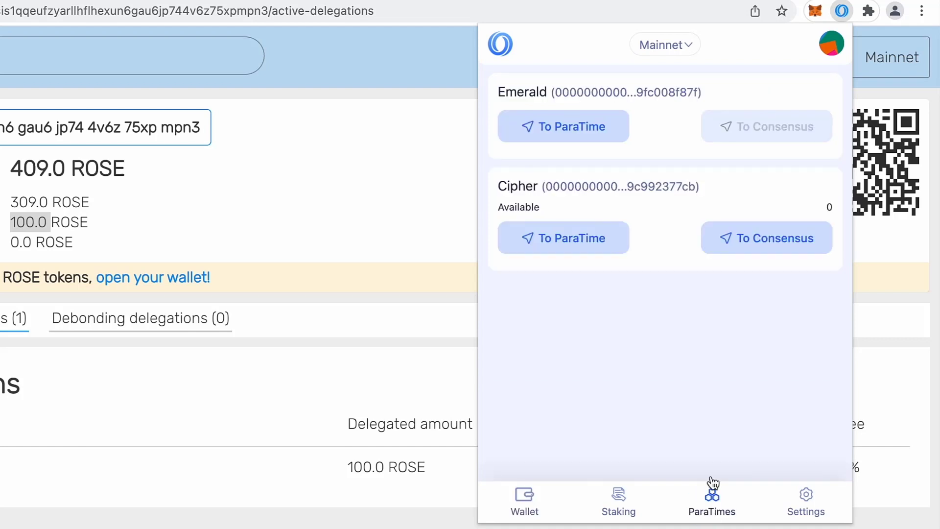
pyautogui.click(831, 45)
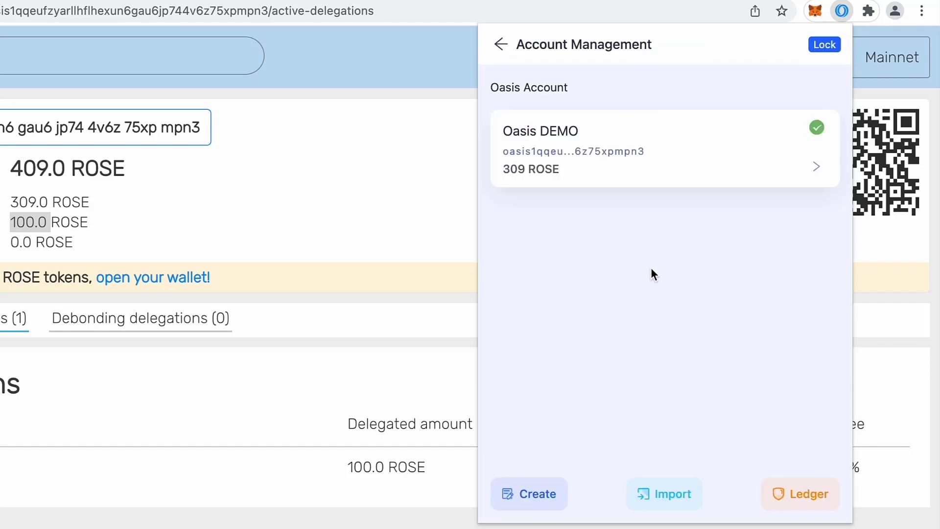
pyautogui.click(807, 119)
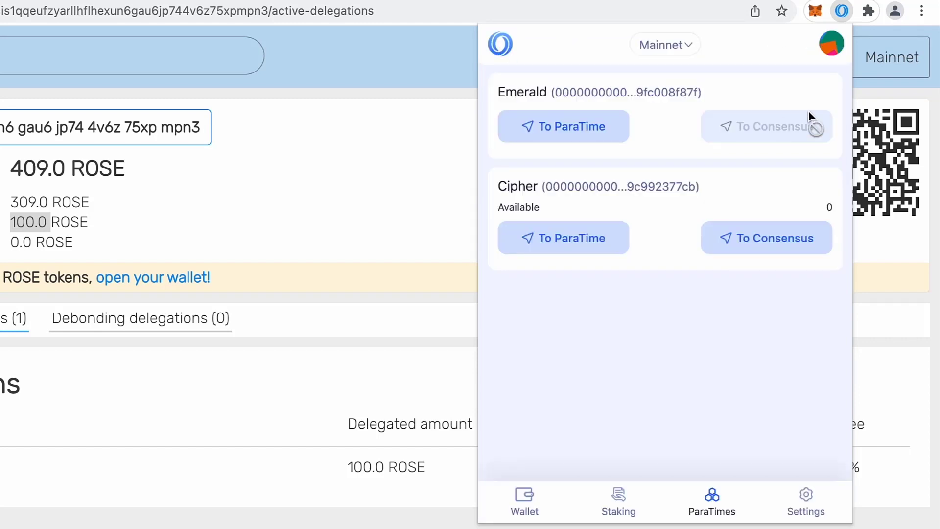
pyautogui.click(832, 46)
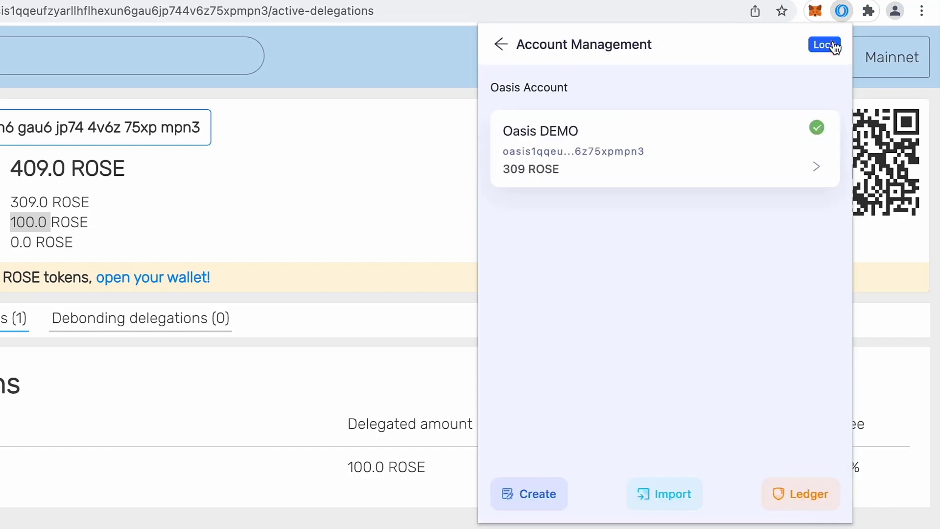
pyautogui.click(673, 494)
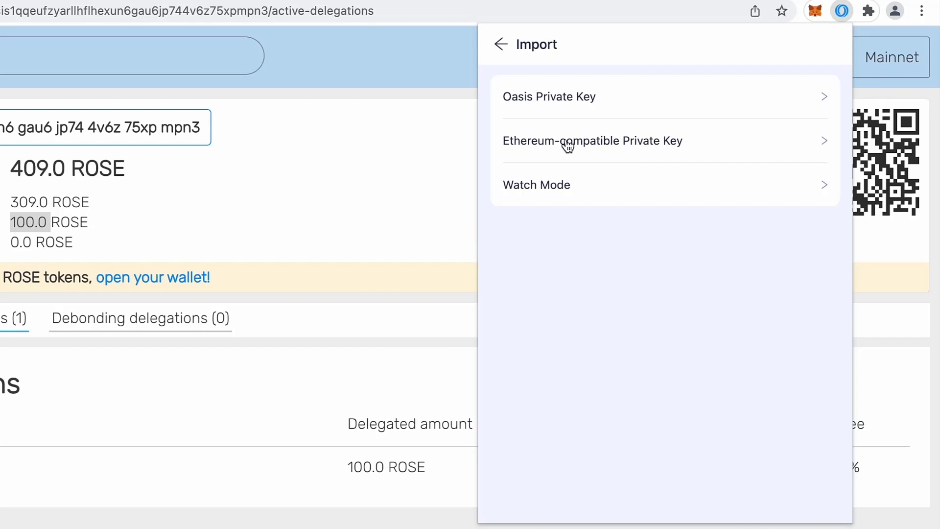
# Import an Ethereum-compatible account named 'Oasis EMERALD' by pasting its private key.
pyautogui.click(690, 145)
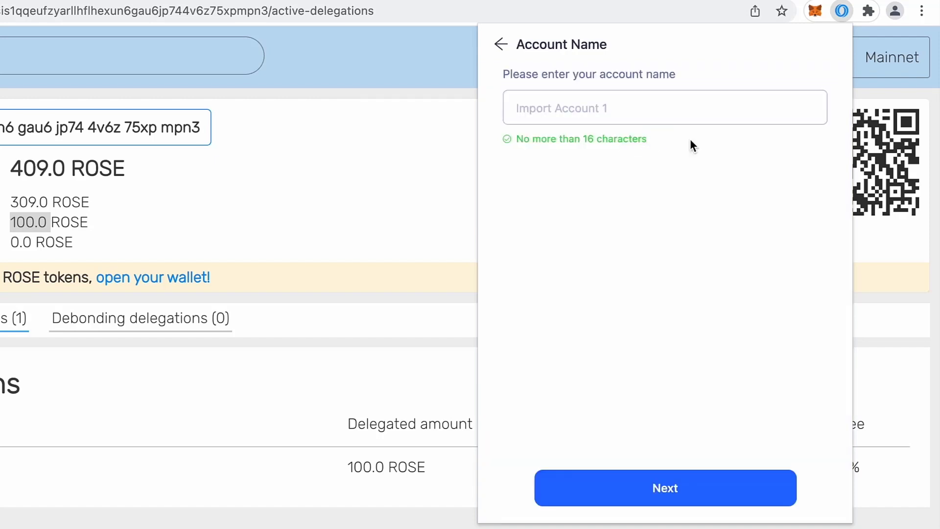
pyautogui.click(636, 112)
pyautogui.write('Oasis')
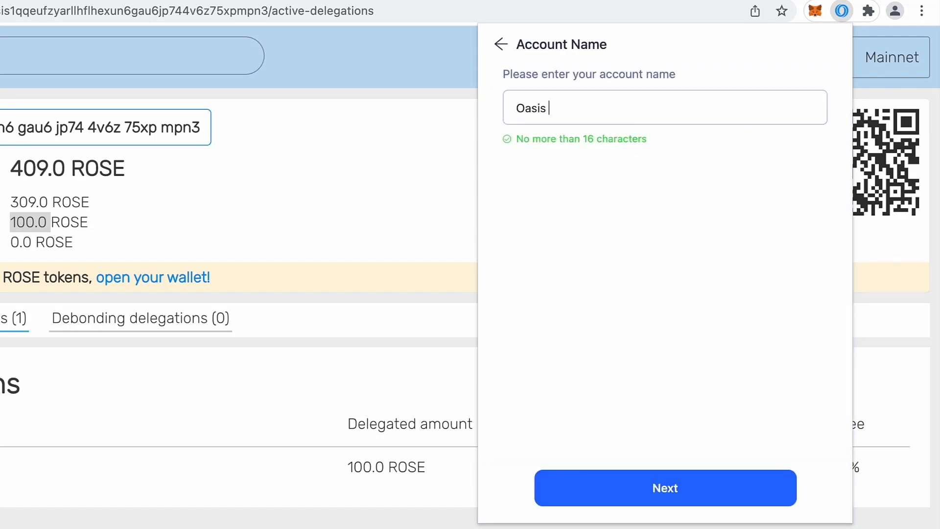
pyautogui.write(' EMERALD')
pyautogui.click(644, 487)
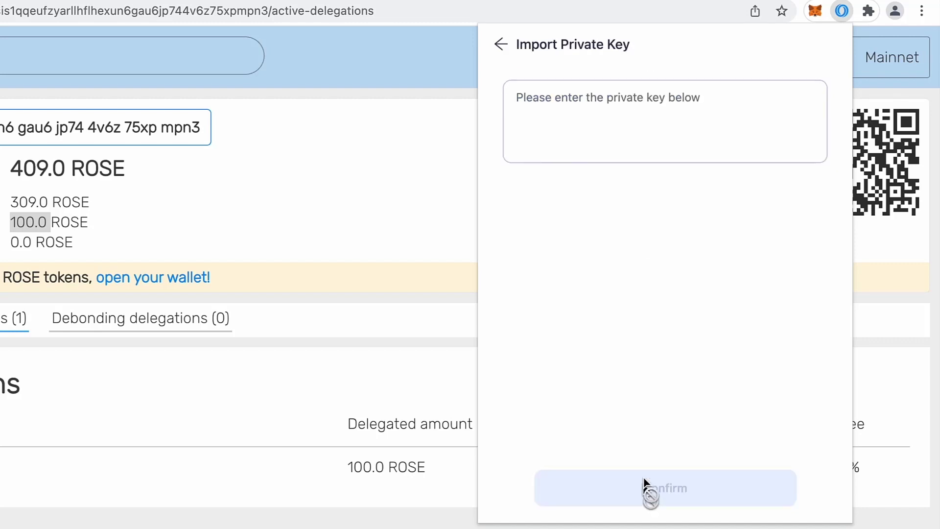
pyautogui.click(624, 125)
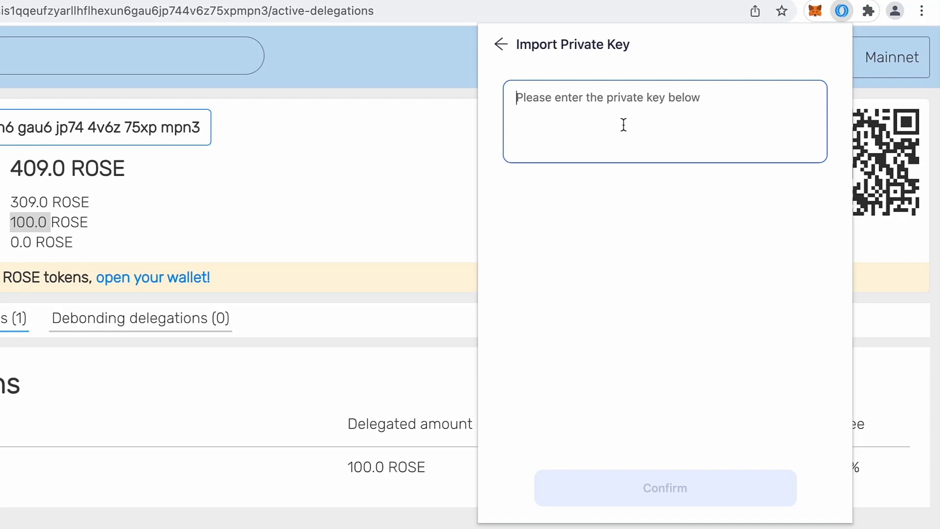
pyautogui.press('super+v')
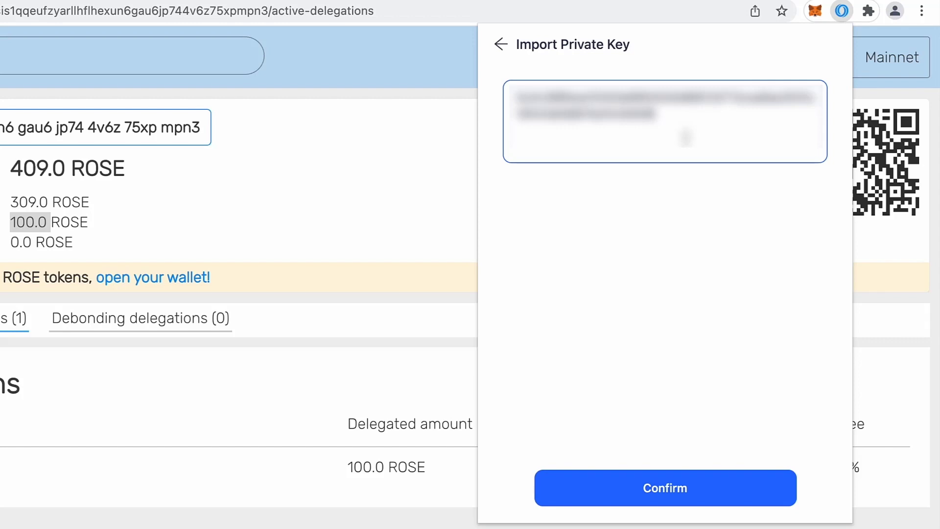
pyautogui.click(661, 489)
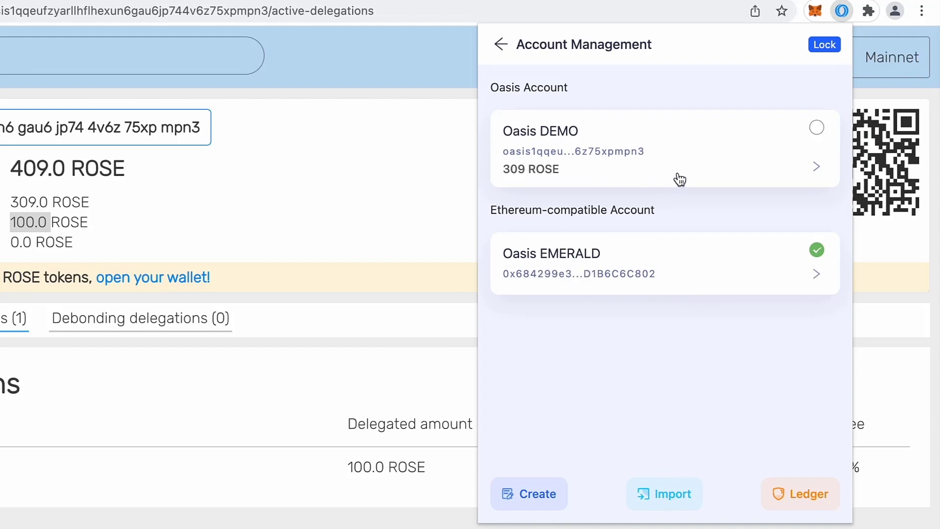
# Set Oasis EMERALD as the active account in Account Management.
pyautogui.click(656, 152)
pyautogui.click(658, 247)
pyautogui.click(716, 176)
pyautogui.click(716, 260)
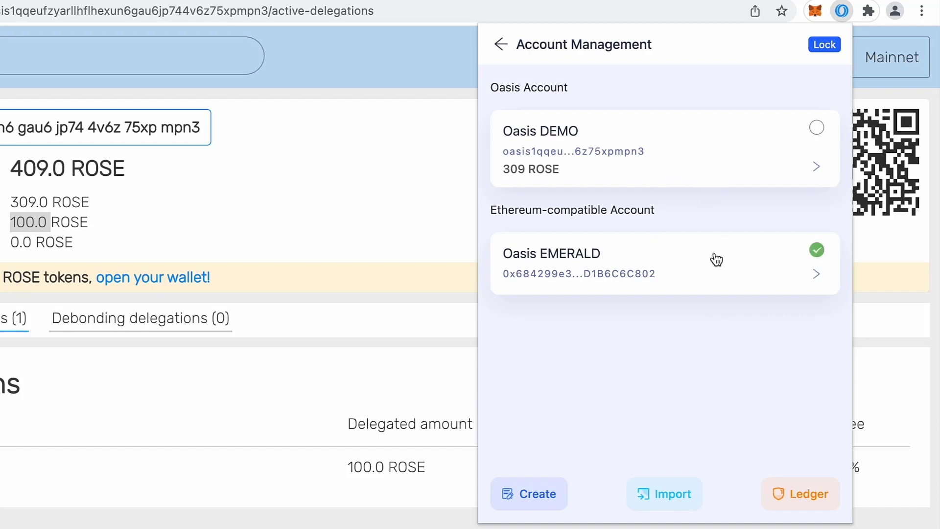
pyautogui.click(778, 144)
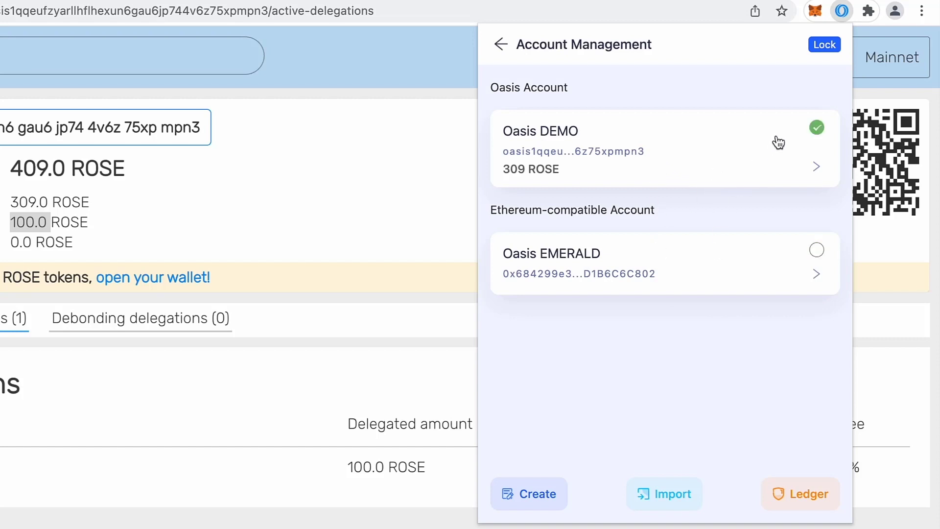
pyautogui.click(708, 267)
pyautogui.click(502, 45)
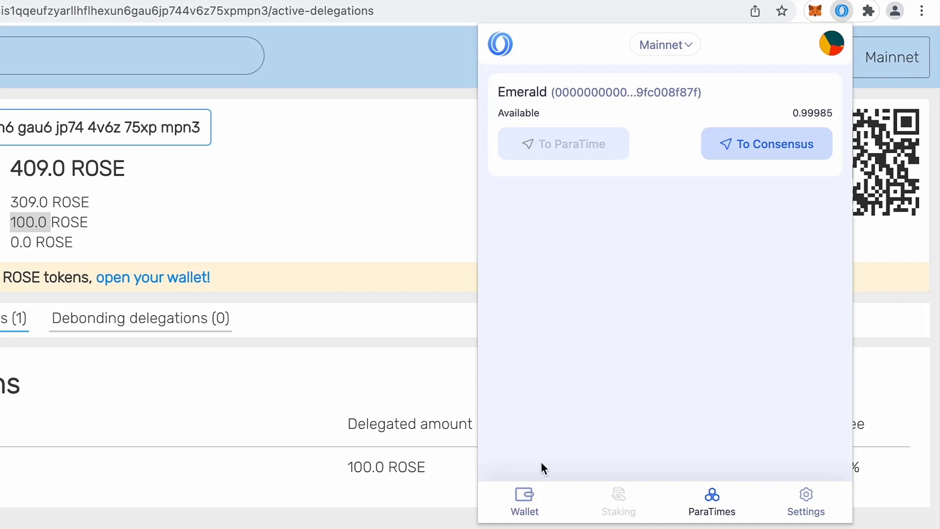
# Copy the Oasis EMERALD address from its wallet overview.
pyautogui.click(524, 498)
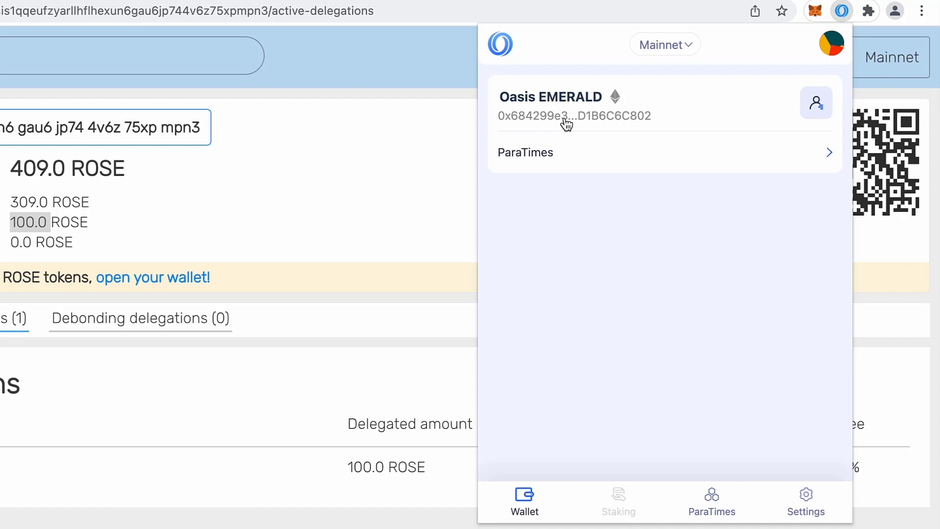
pyautogui.click(566, 125)
pyautogui.click(579, 118)
pyautogui.click(831, 49)
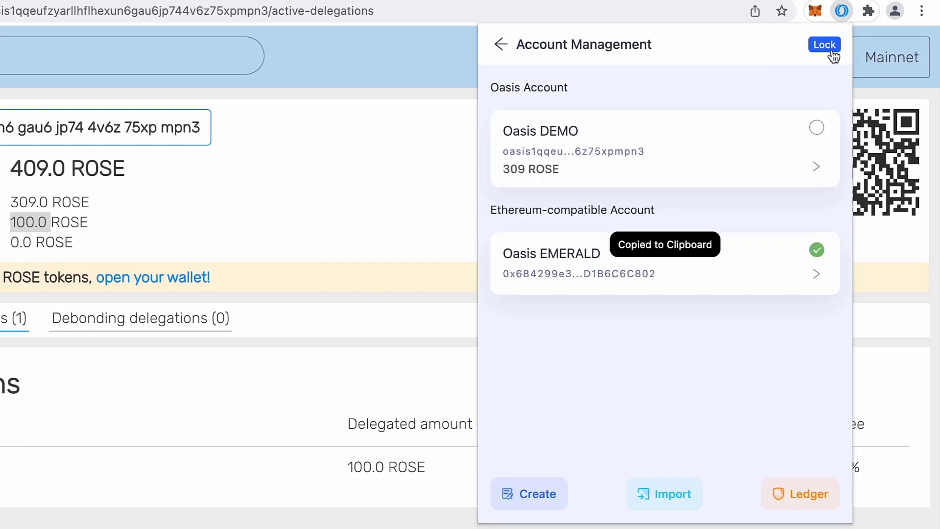
# Make Oasis DEMO the active account and go to its ParaTimes page.
pyautogui.click(687, 149)
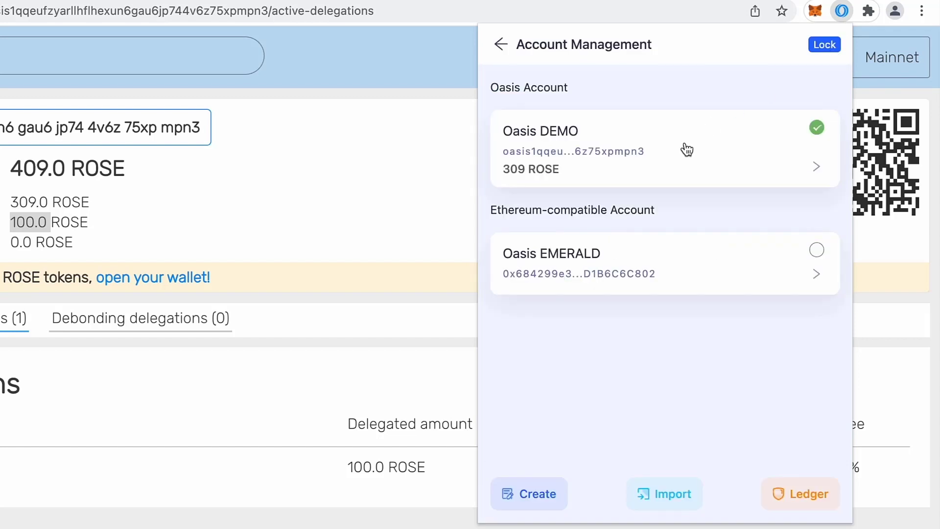
pyautogui.click(502, 44)
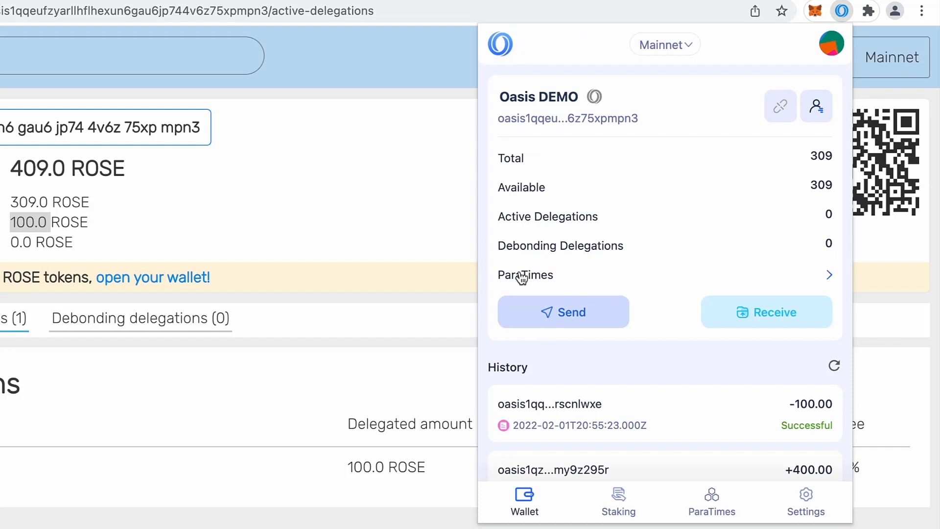
pyautogui.click(713, 504)
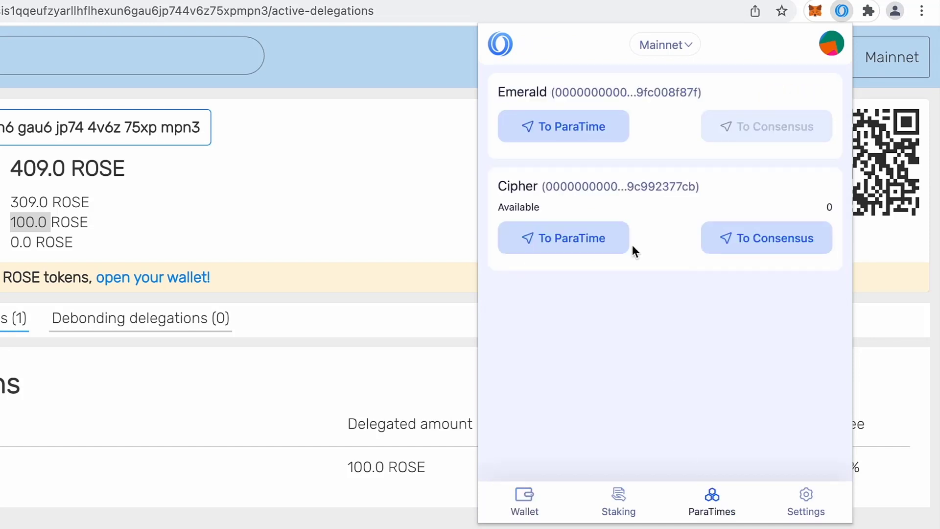
# Deposit 9 ROSE into Emerald, addressed to the pasted Oasis EMERALD address.
pyautogui.click(579, 132)
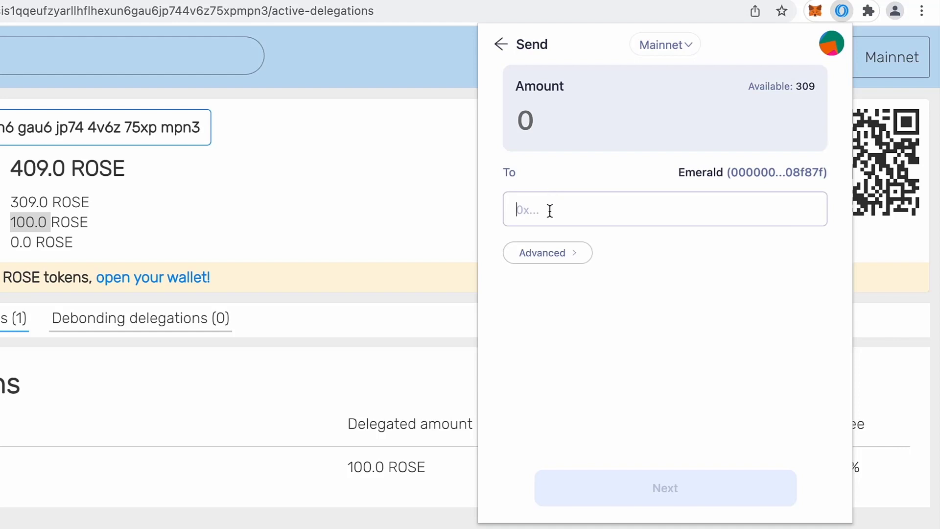
pyautogui.hotkey('ctrl', 'v')
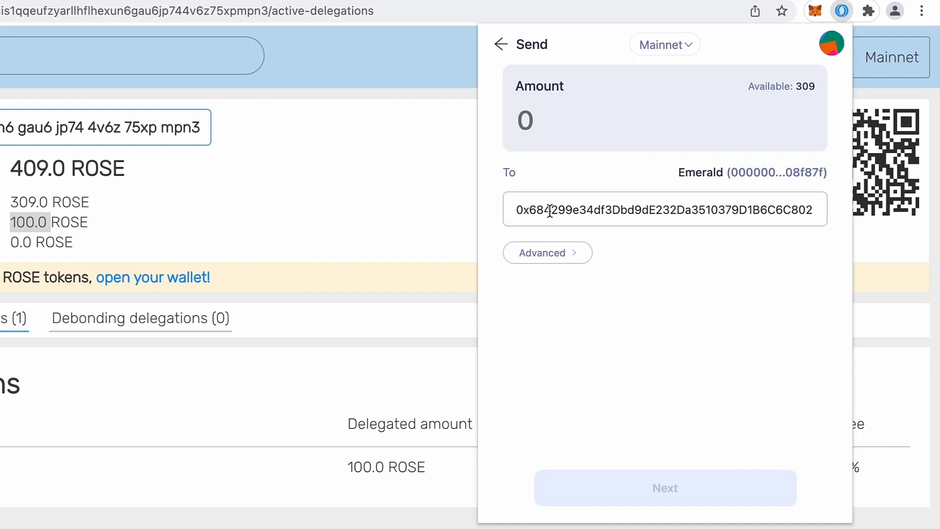
pyautogui.click(547, 123)
pyautogui.write('9')
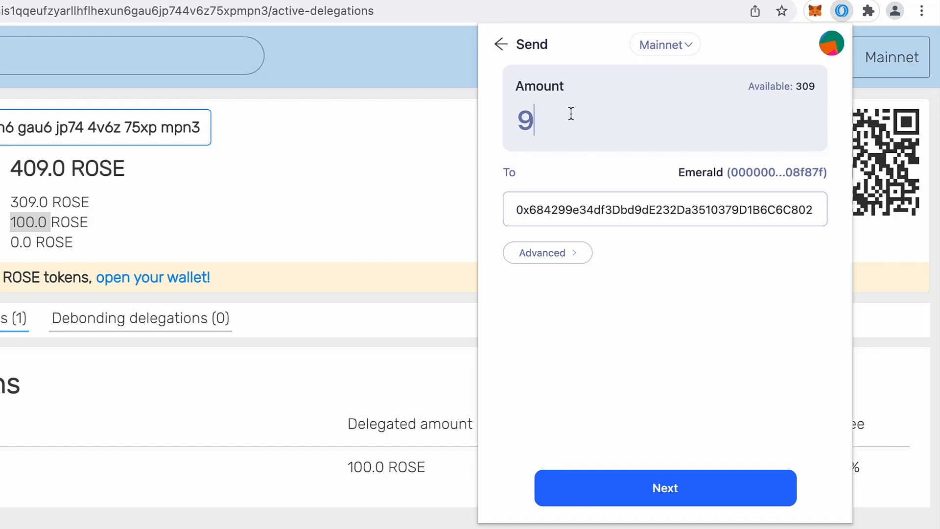
pyautogui.click(657, 482)
pyautogui.click(672, 359)
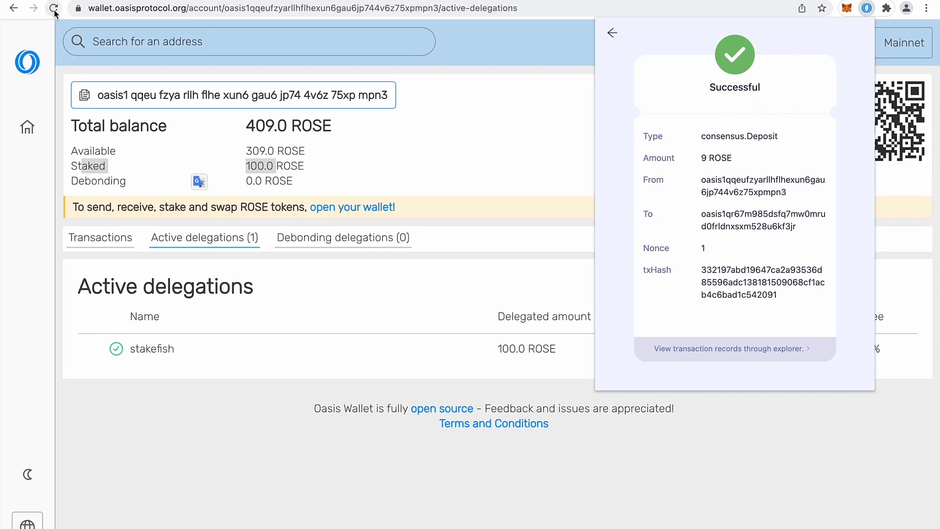
# Reload the web wallet to show 400.0 ROSE total and 300.0 available.
pyautogui.click(54, 9)
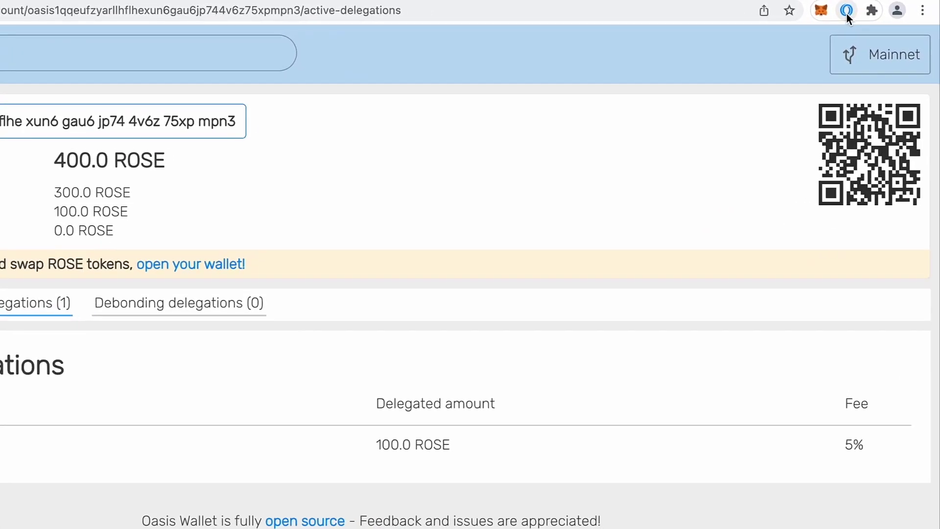
# Switch the extension to Oasis EMERALD and view its 9.99985 Emerald ParaTime balance.
pyautogui.click(847, 12)
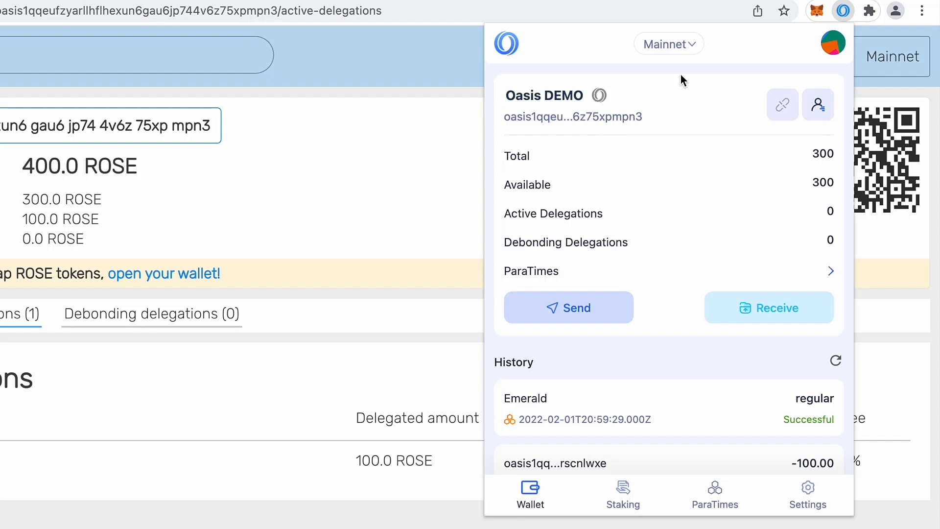
pyautogui.click(832, 43)
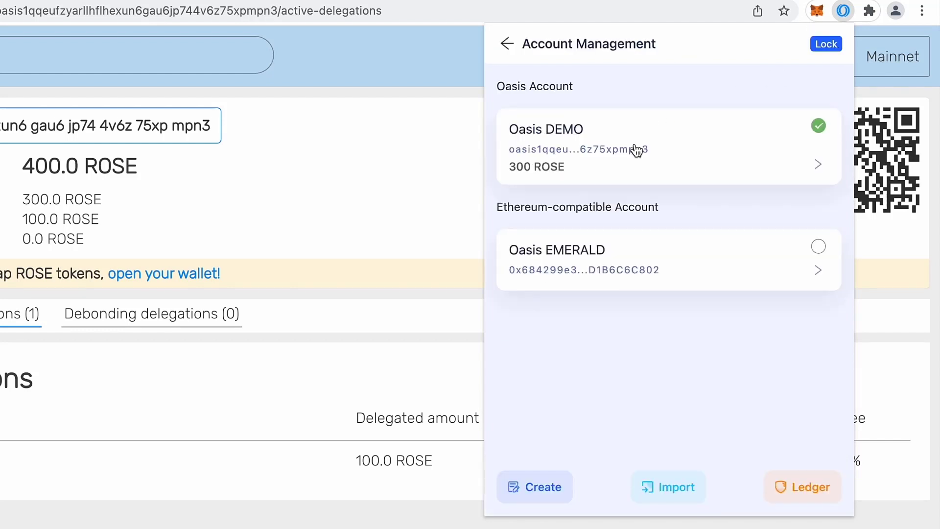
pyautogui.click(624, 265)
pyautogui.click(507, 44)
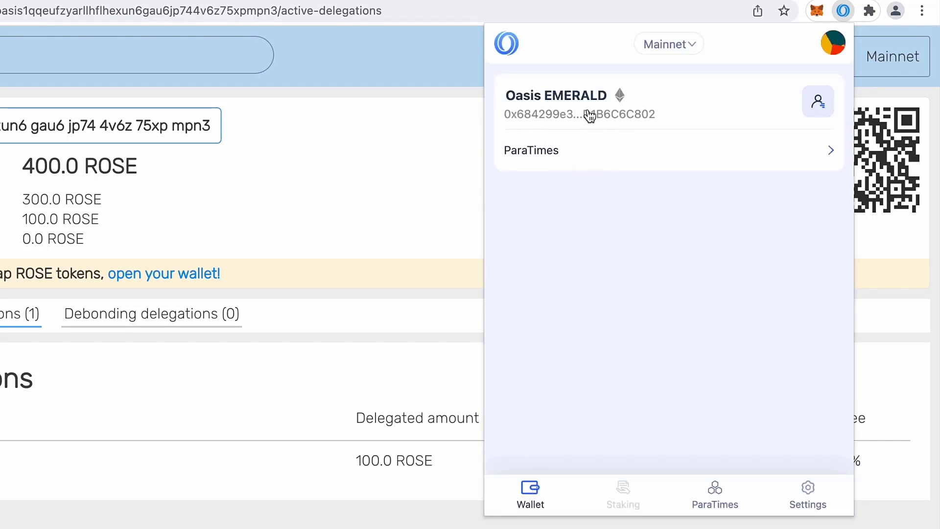
pyautogui.click(714, 502)
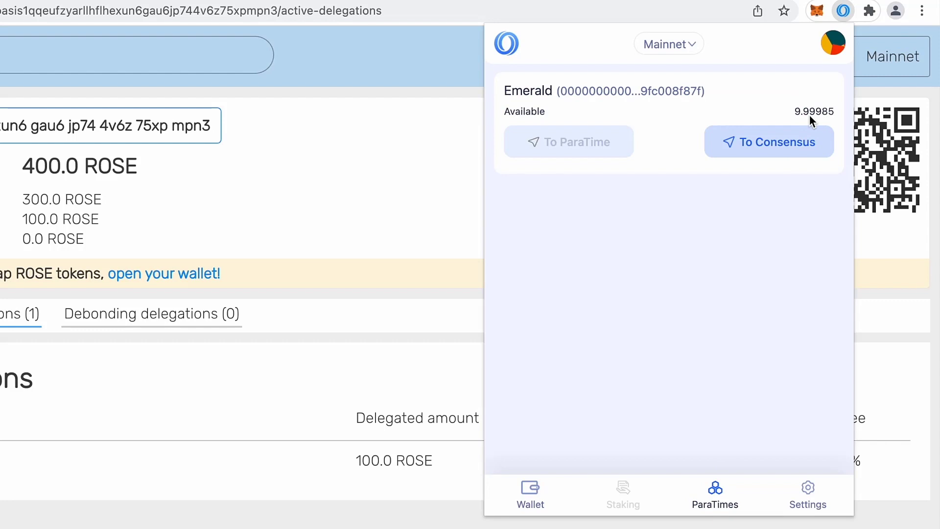
# Copy the Oasis DEMO address from the web wallet and start an Emerald withdrawal to consensus.
pyautogui.click(772, 147)
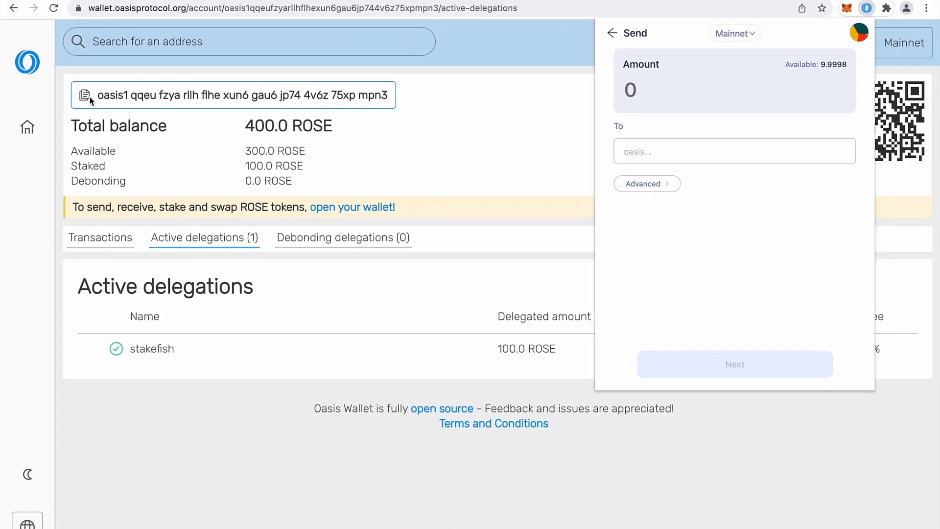
pyautogui.click(84, 97)
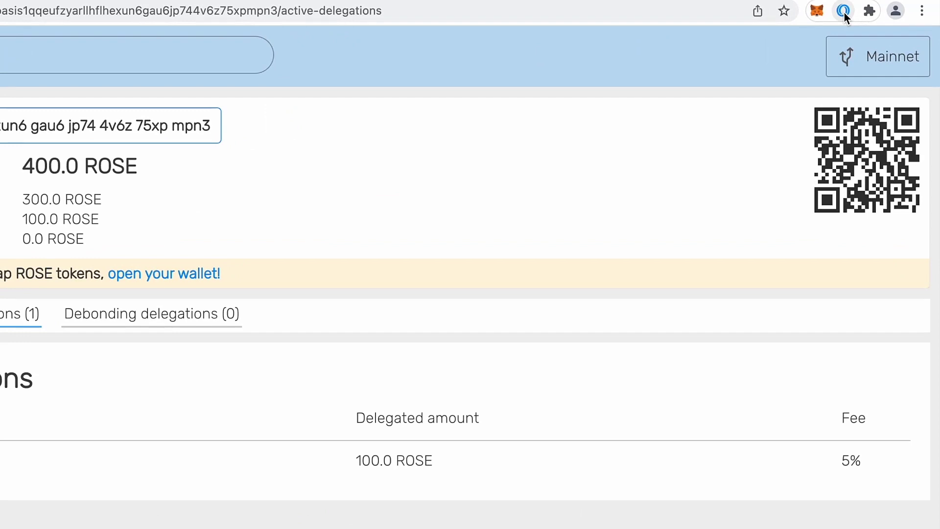
pyautogui.click(843, 11)
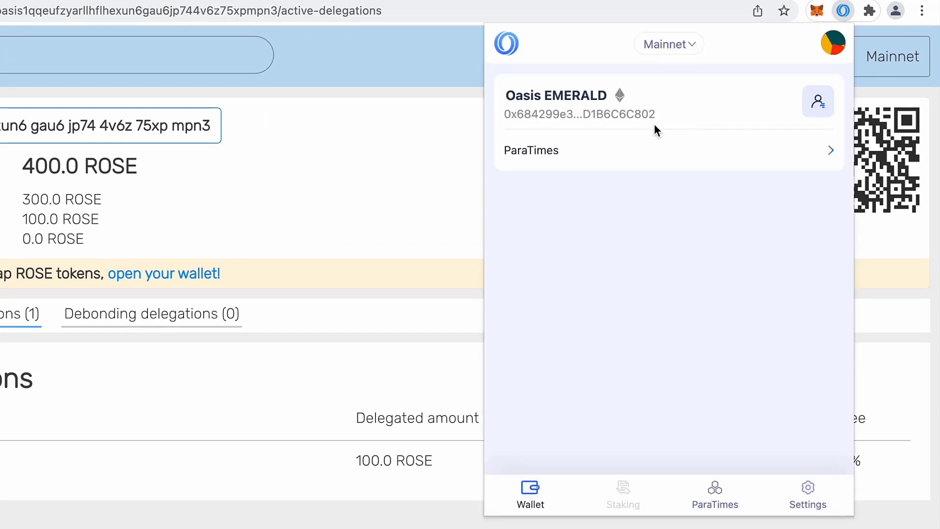
pyautogui.click(558, 150)
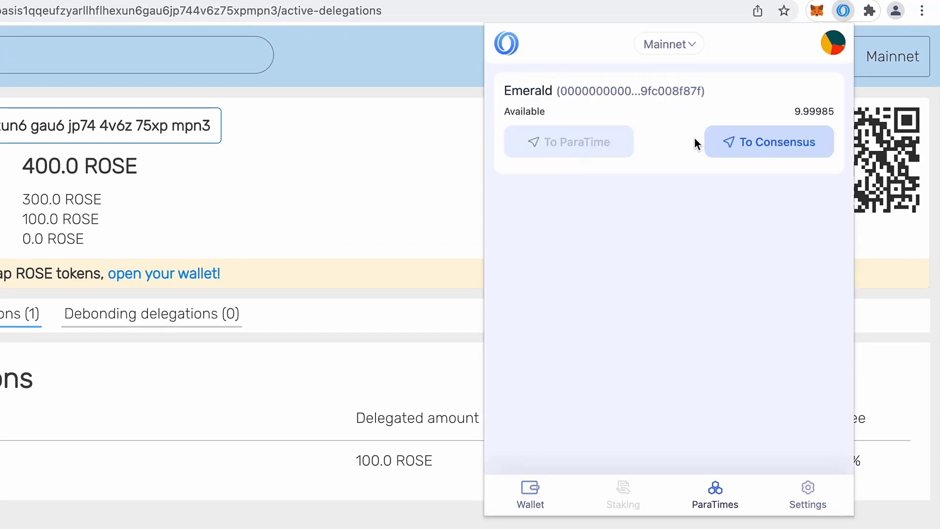
pyautogui.click(757, 143)
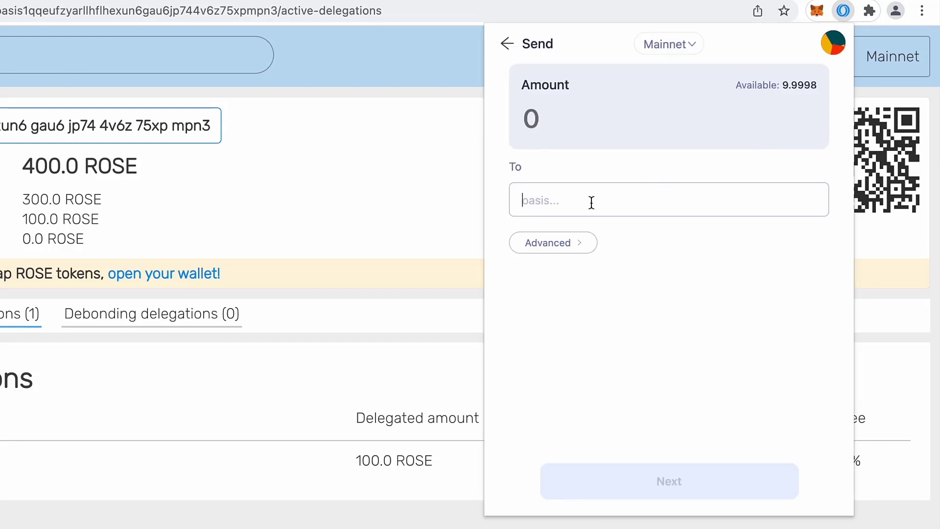
# Withdraw 9 ROSE to the pasted Oasis DEMO address and confirm.
pyautogui.click(591, 203)
pyautogui.hotkey('ctrl', 'v')
pyautogui.click(553, 117)
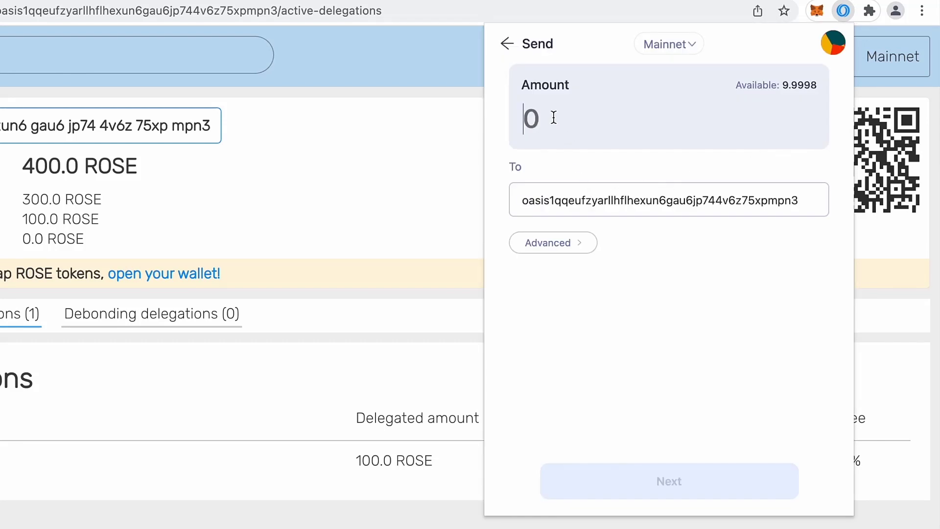
pyautogui.write('9')
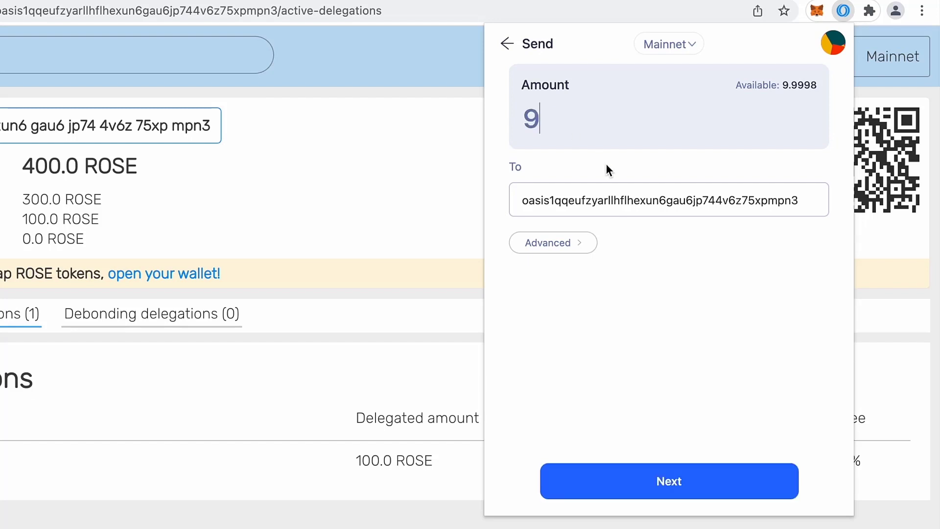
pyautogui.click(662, 478)
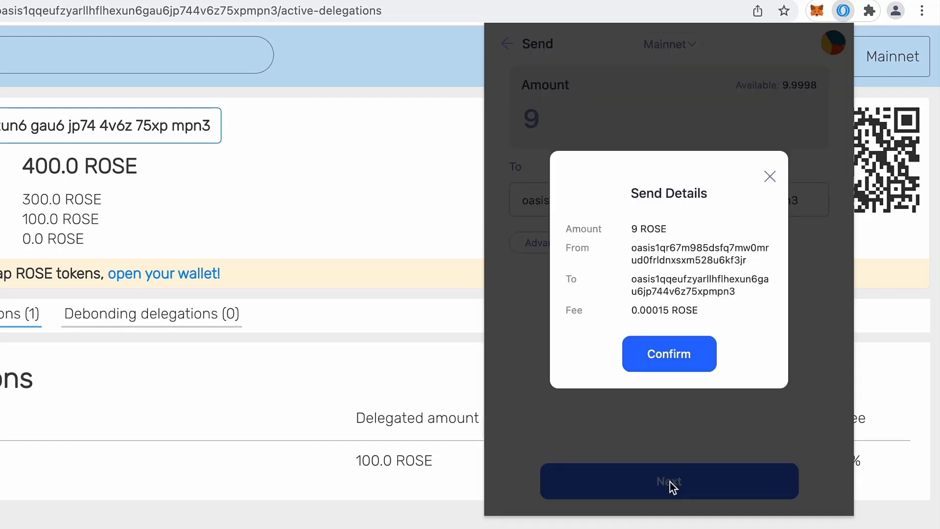
pyautogui.click(664, 356)
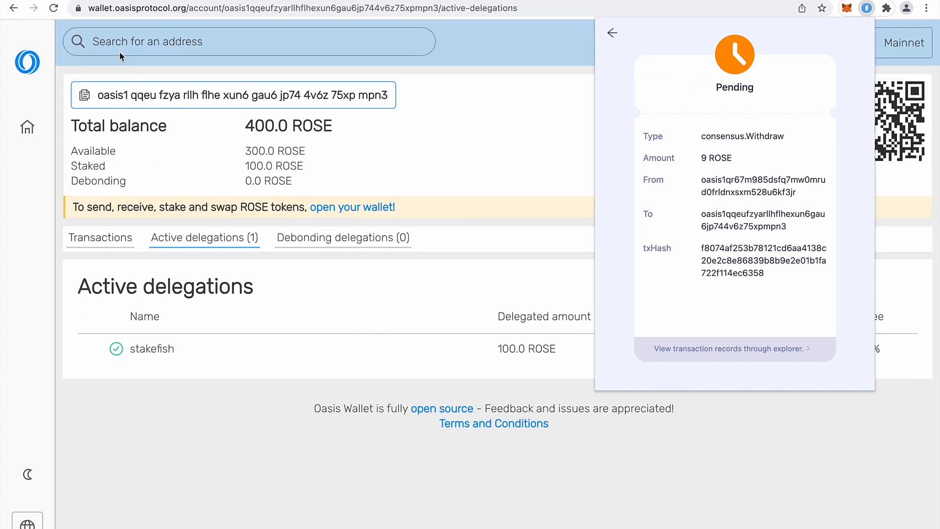
# Close the pending withdrawal and reload to show 409.0 ROSE total, 309.0 available.
pyautogui.click(53, 8)
pyautogui.click(53, 8)
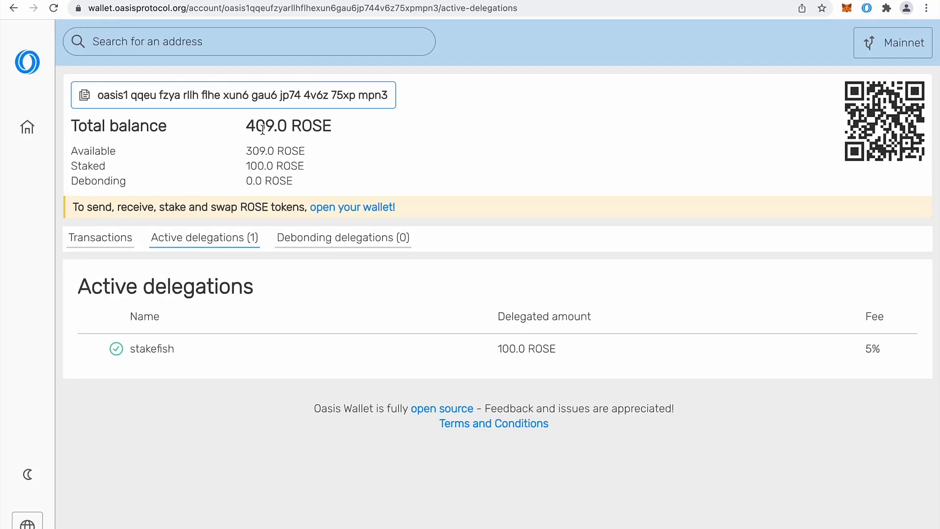
# Make Oasis DEMO the active wallet account and return to its overview showing 309 ROSE available.
pyautogui.click(865, 9)
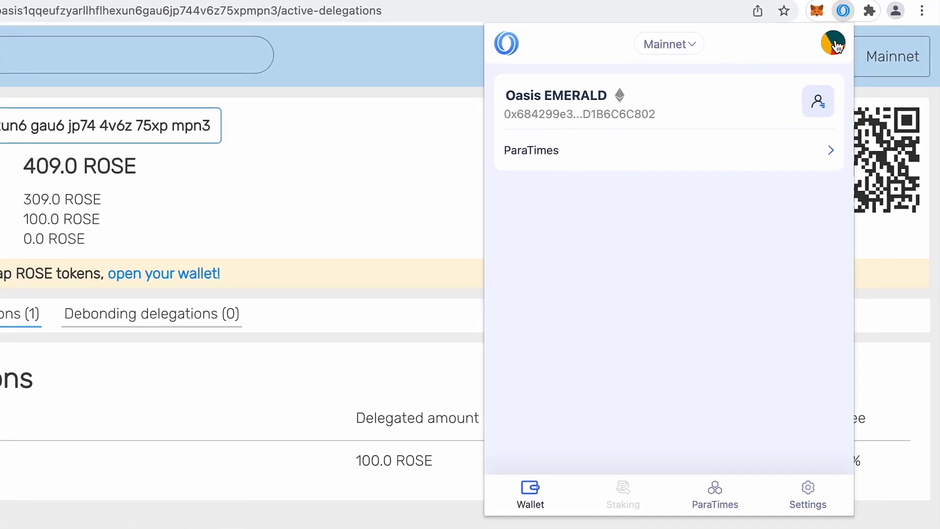
pyautogui.click(835, 44)
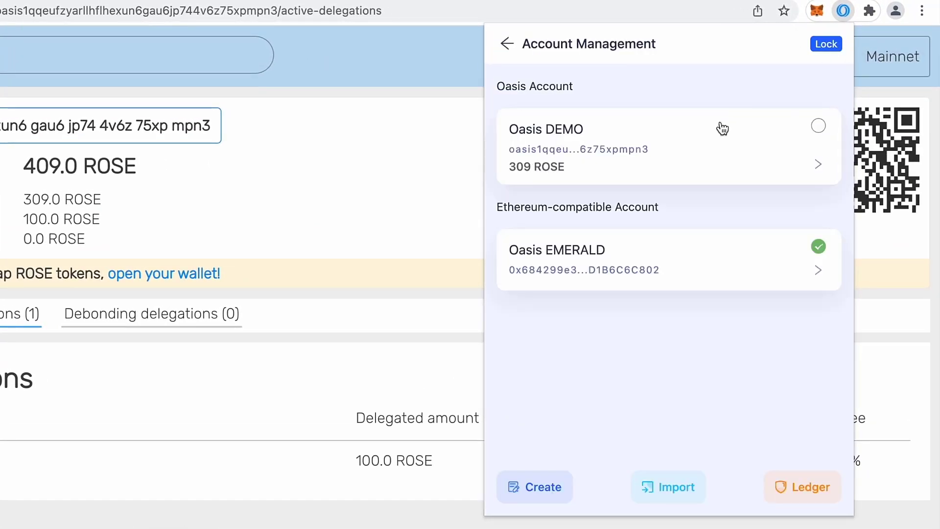
pyautogui.click(653, 149)
pyautogui.click(508, 47)
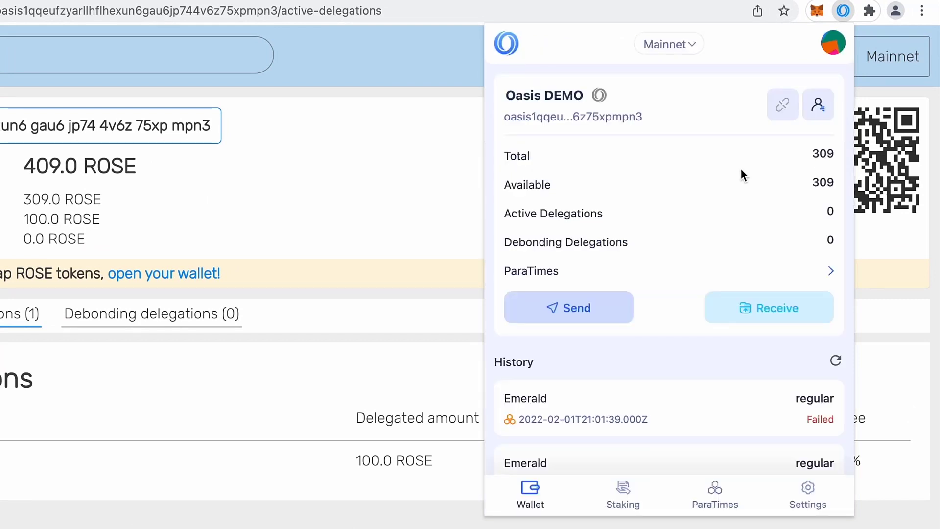